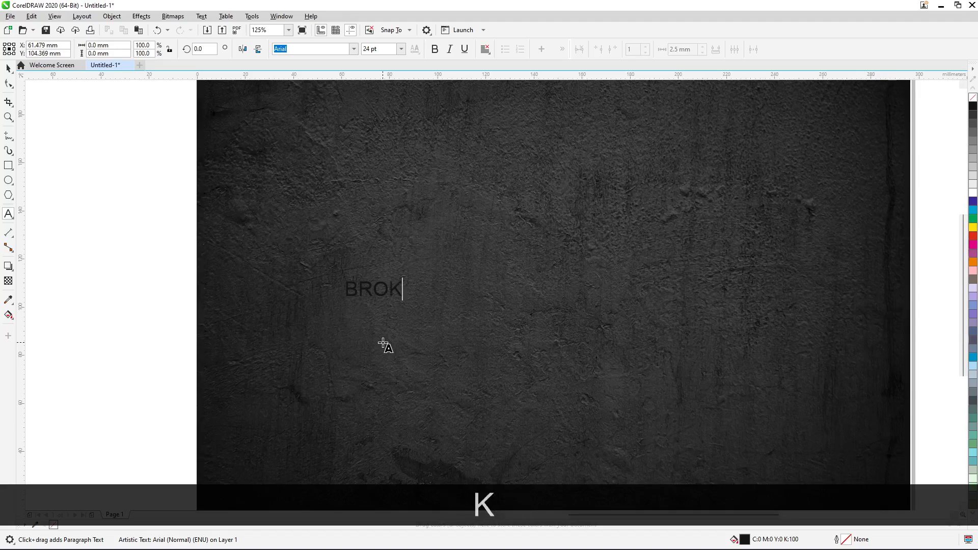
Step: Enlarge the BROKEN text to about 206 mm wide and place it over the middle of the dark wall background
key("ctrl+space")
left_click_drag(435, 300, 738, 454)
left_click_drag(721, 325, 716, 280)
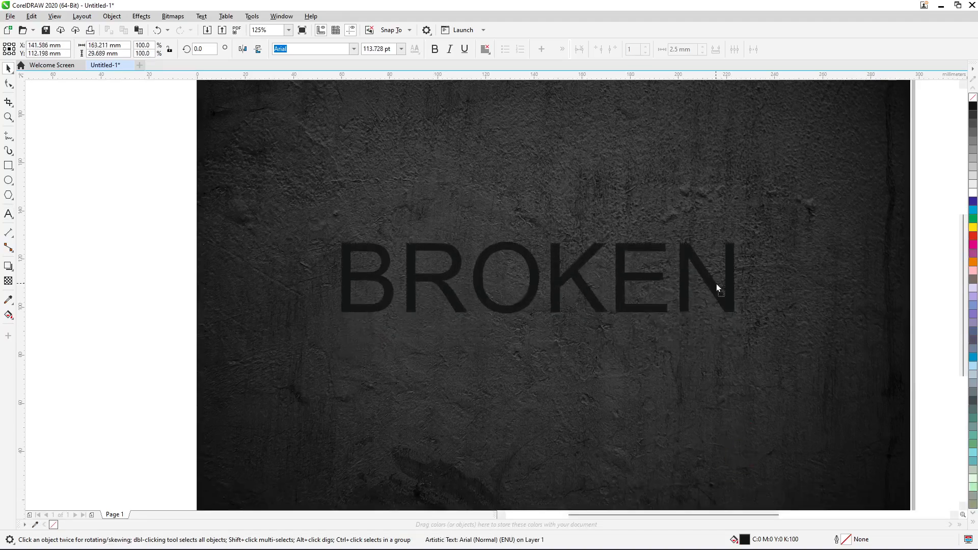
left_click_drag(734, 312, 787, 364)
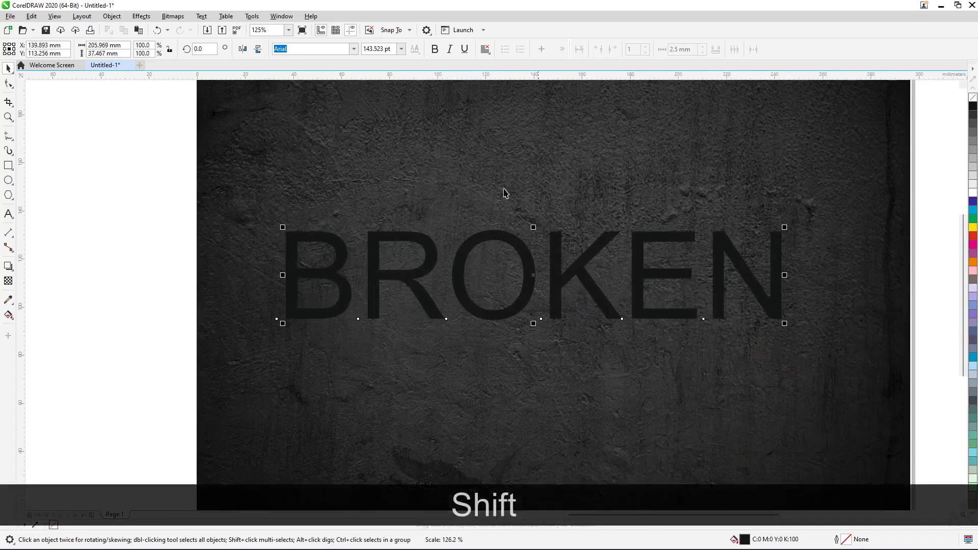
Step: Change the font of the BROKEN text to Impact
left_click(325, 48)
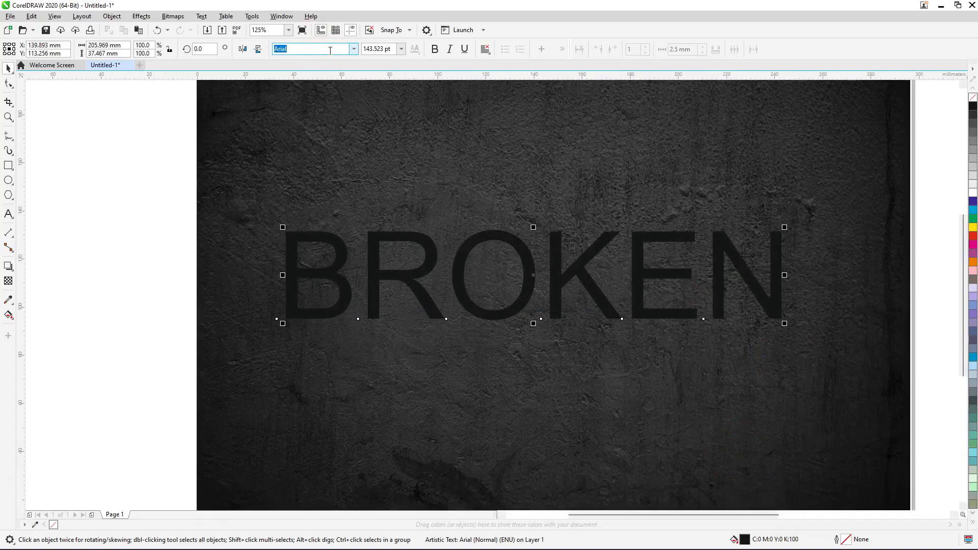
type("ip")
key("BackSpace")
key("BackSpace")
type("imp")
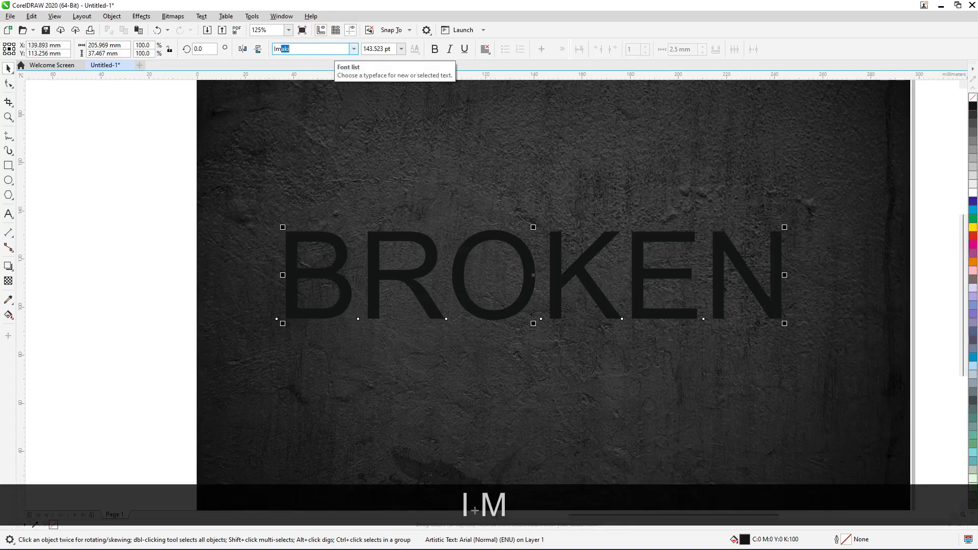
key("Return")
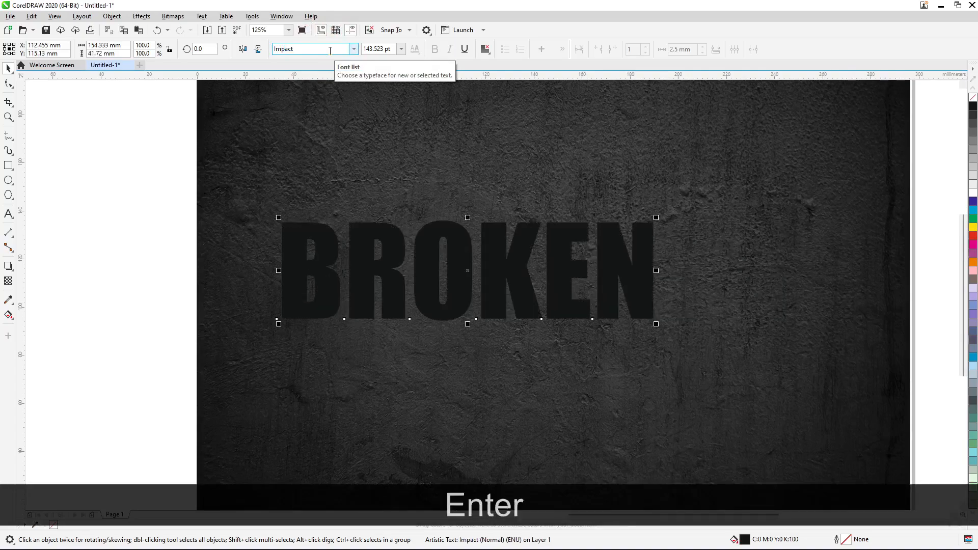
Step: Enlarge the BROKEN text to span most of the background's width and centre it horizontally on the background image
left_click_drag(656, 324, 842, 438)
left_click(809, 310)
scroll(604, 334, "down", 2)
scroll(627, 283, "up", 2)
left_click(624, 254, "shift")
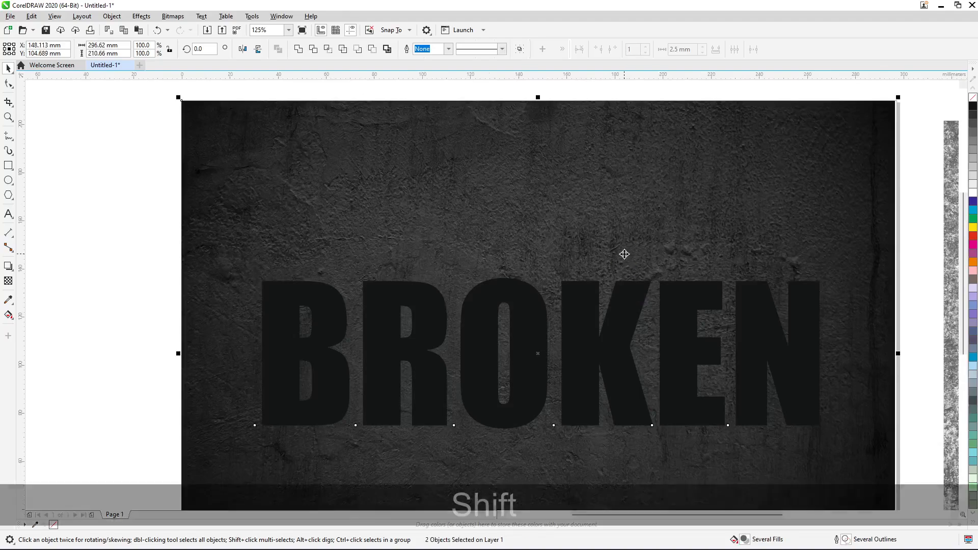
scroll(578, 359, "down", 2)
key("c")
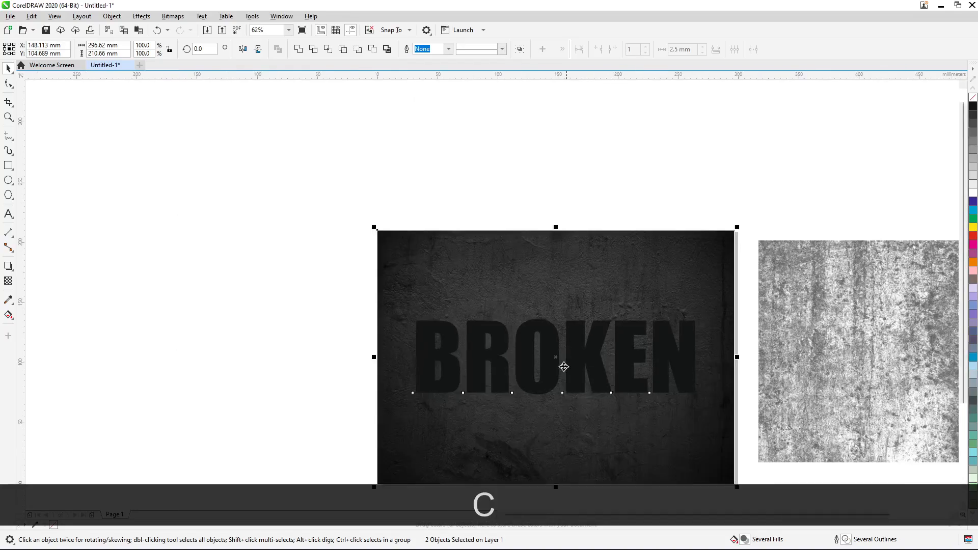
left_click(275, 387)
scroll(512, 378, "up", 2)
left_click(453, 324)
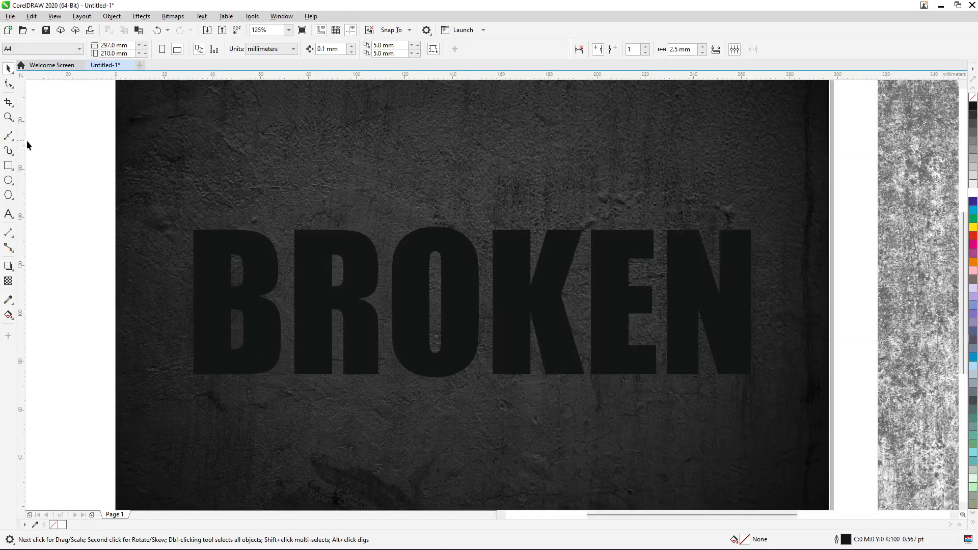
Step: Draw a three-segment zigzag Bézier line over the upper half of the letter B, about 53 mm wide and 37 mm high
left_click(8, 136)
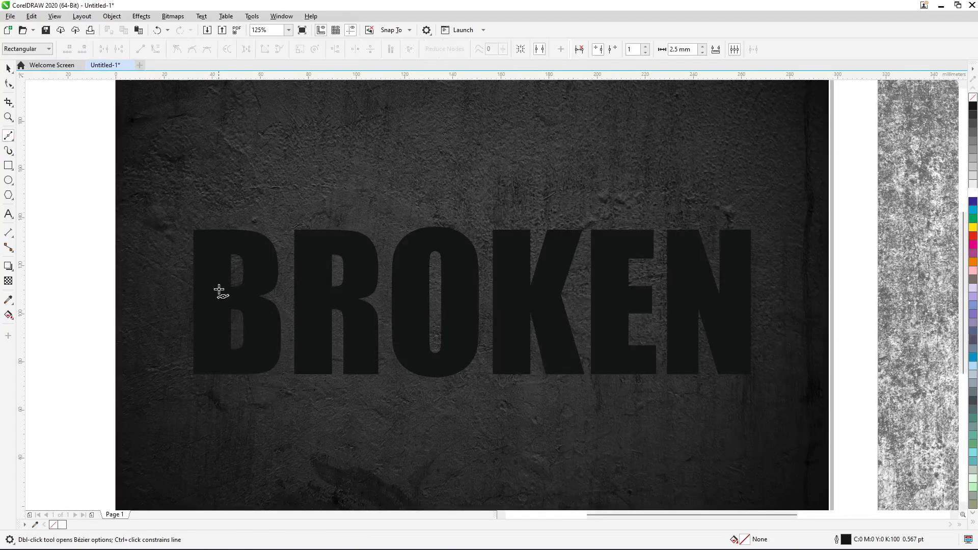
left_click(152, 233)
left_click(216, 279)
left_click(255, 202)
scroll(251, 238, "up", 4)
scroll(399, 259, "down", 3)
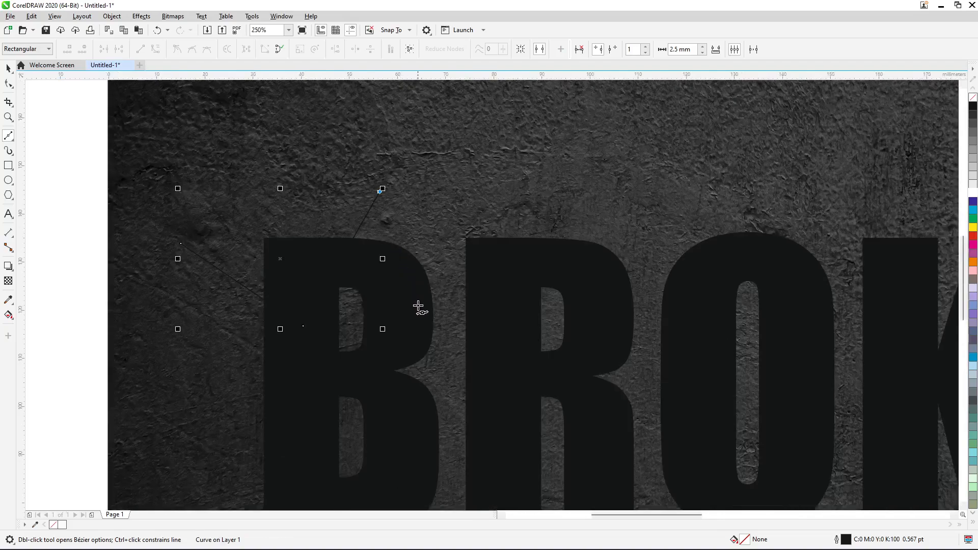
left_click(437, 372)
scroll(377, 305, "down", 1)
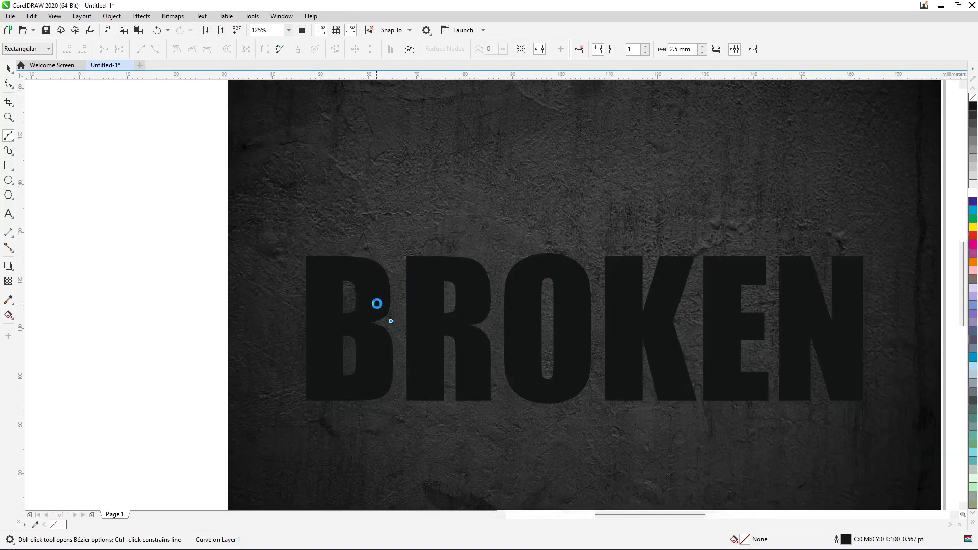
scroll(377, 305, "up", 1)
scroll(340, 262, "down", 1)
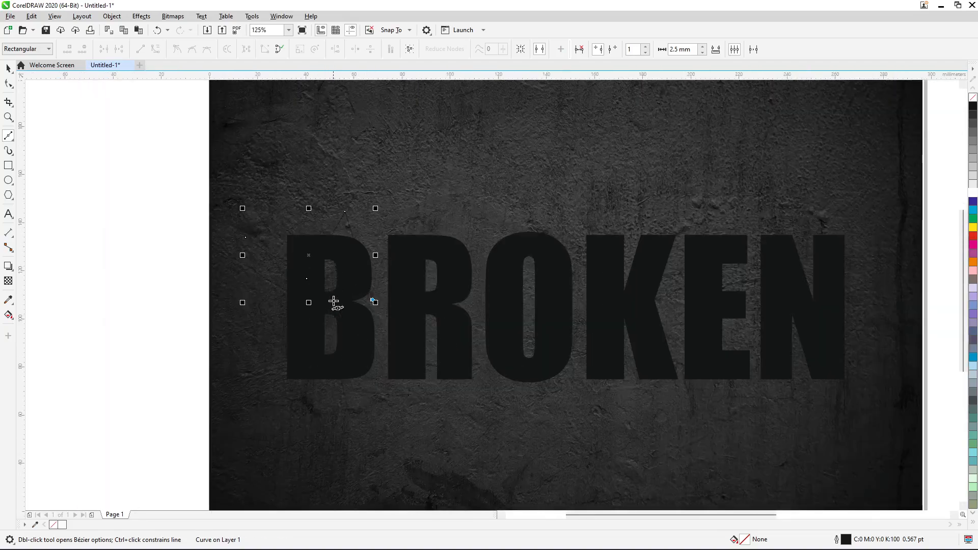
scroll(327, 341, "up", 1)
scroll(329, 337, "down", 1)
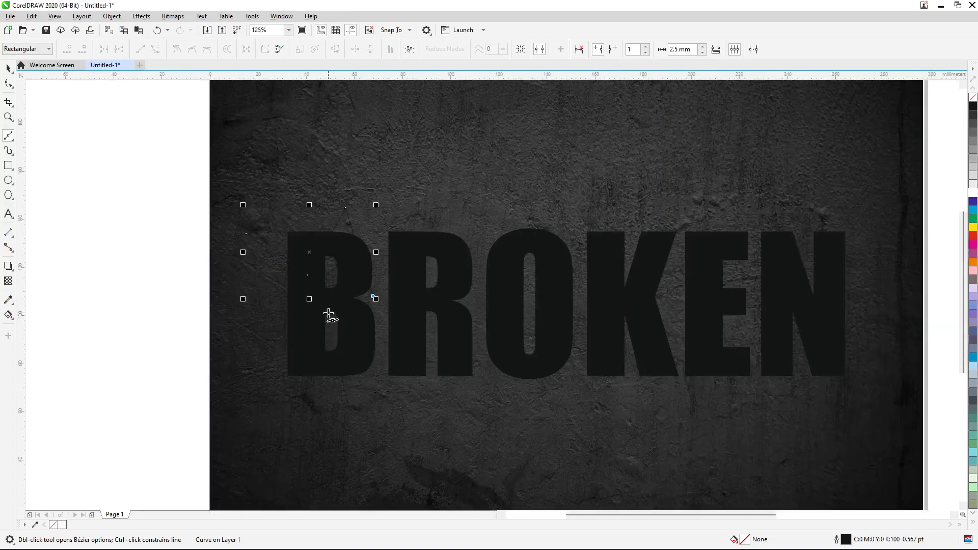
key("ctrl+space")
scroll(331, 359, "up", 1)
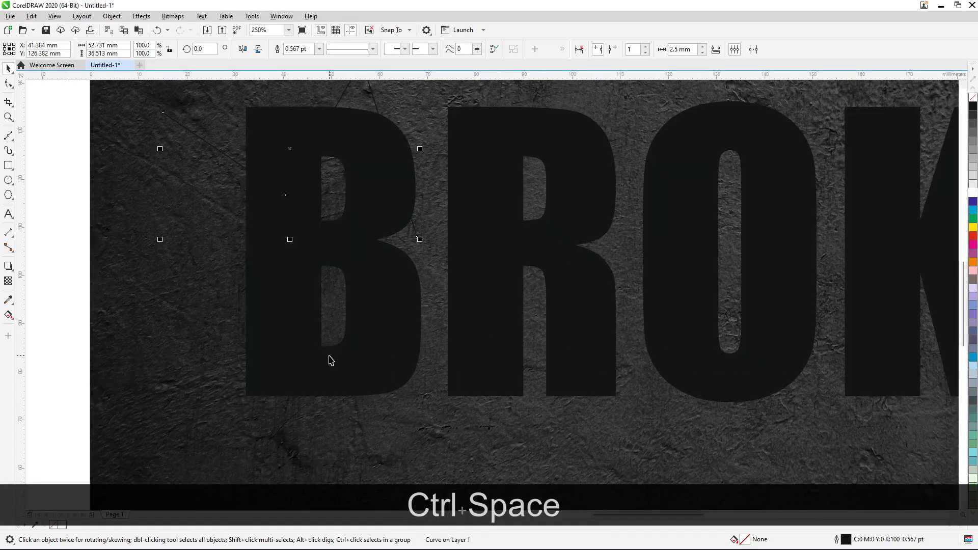
Step: Draw a two-segment Bézier line from below the B's lower-left corner, peaking between B and R, to below the R
key("ctrl+space")
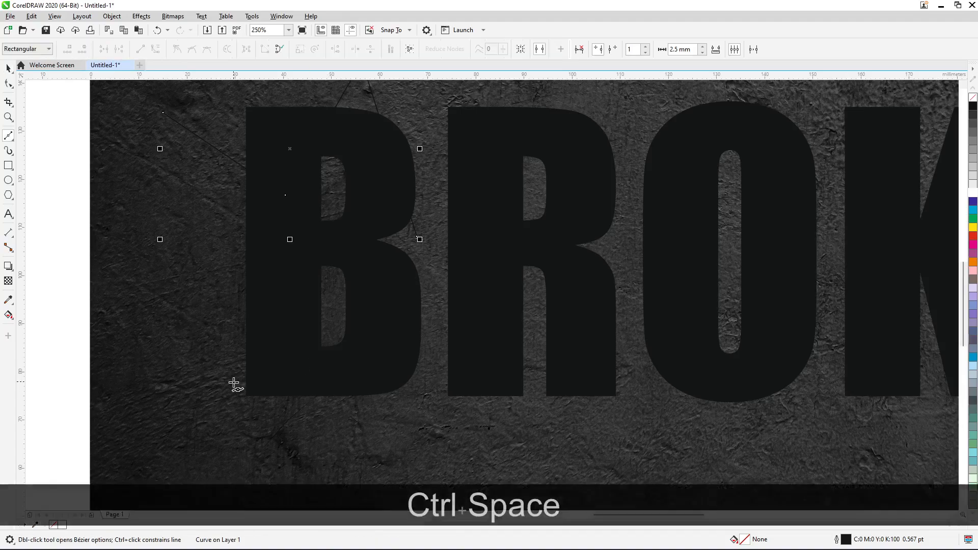
left_click(220, 406)
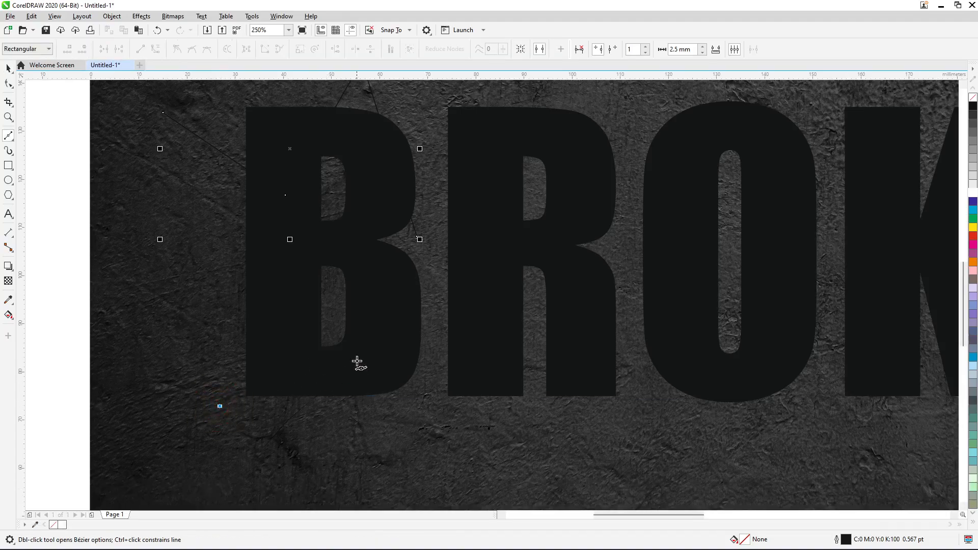
left_click(431, 302)
left_click(555, 423)
scroll(415, 383, "down", 2)
scroll(465, 385, "up", 2)
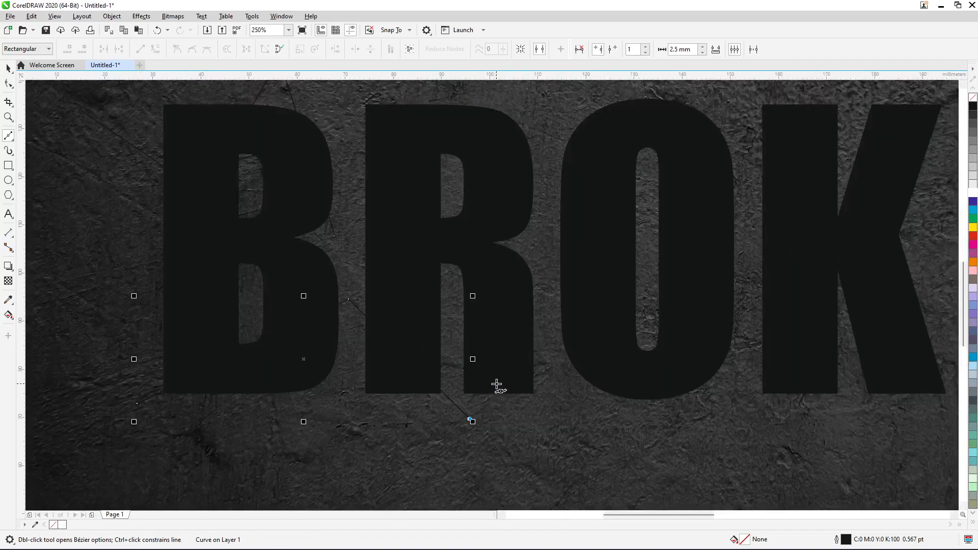
scroll(499, 387, "down", 2)
key("ctrl+space")
Step: Give both zigzag lines over the letters B and R a white outline 2 pt wide
left_click_drag(166, 144, 470, 405)
right_click(973, 193)
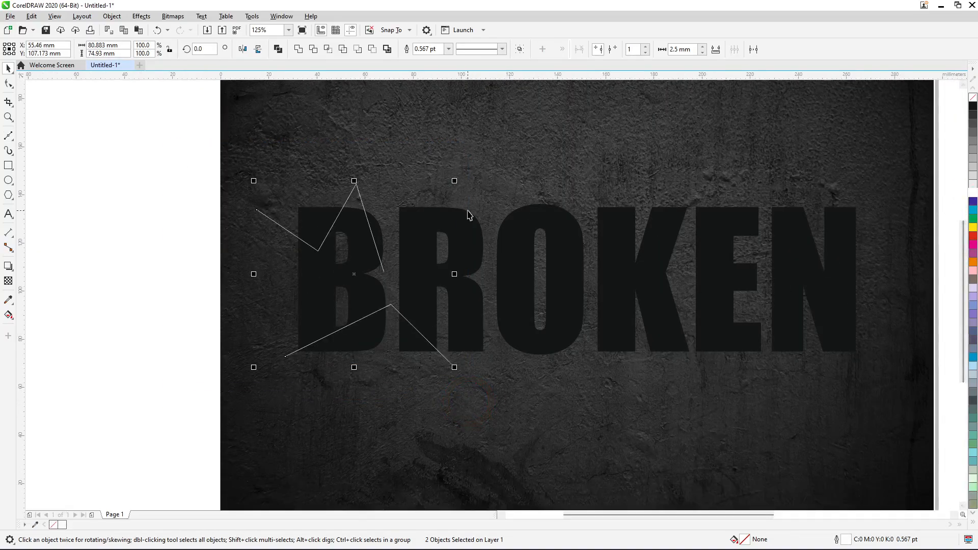
scroll(377, 240, "up", 2)
scroll(373, 252, "down", 2)
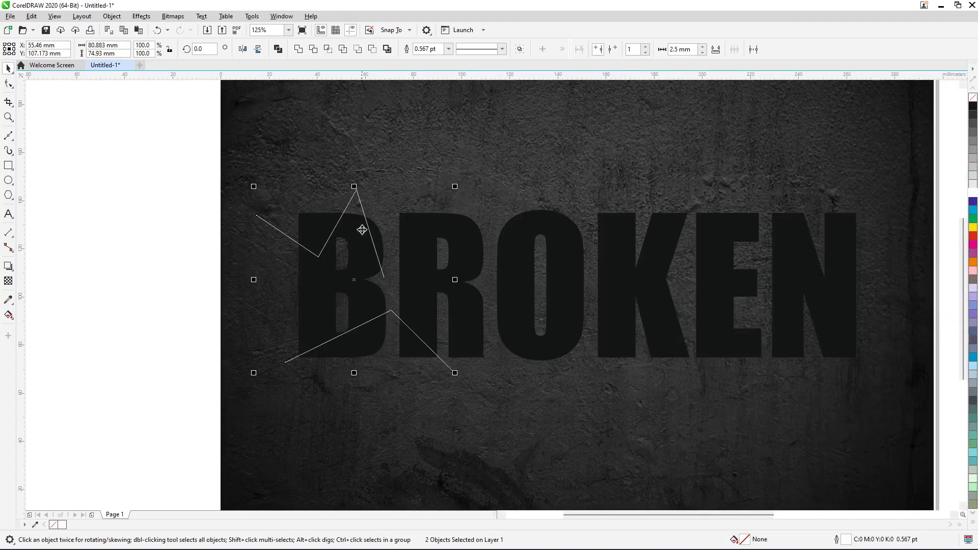
left_click(437, 48)
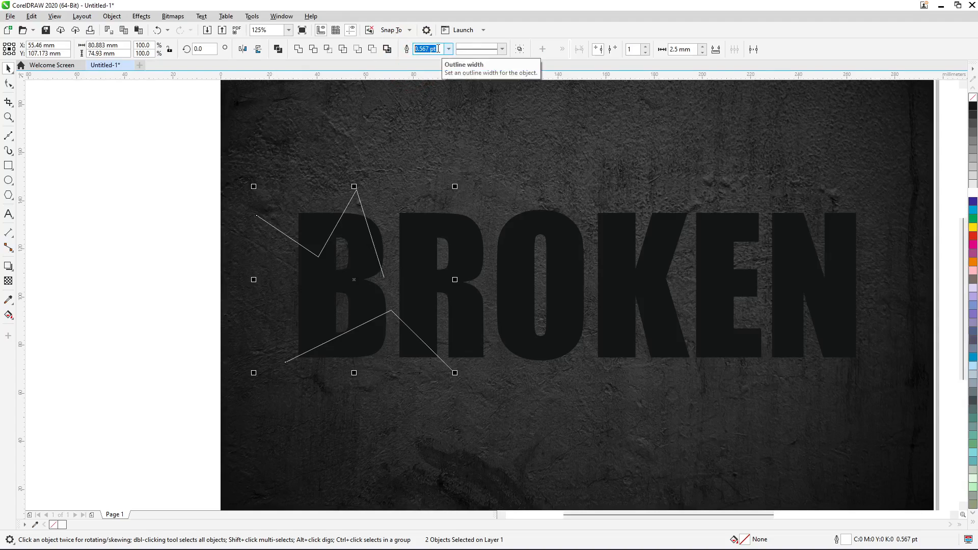
type("2")
key("Return")
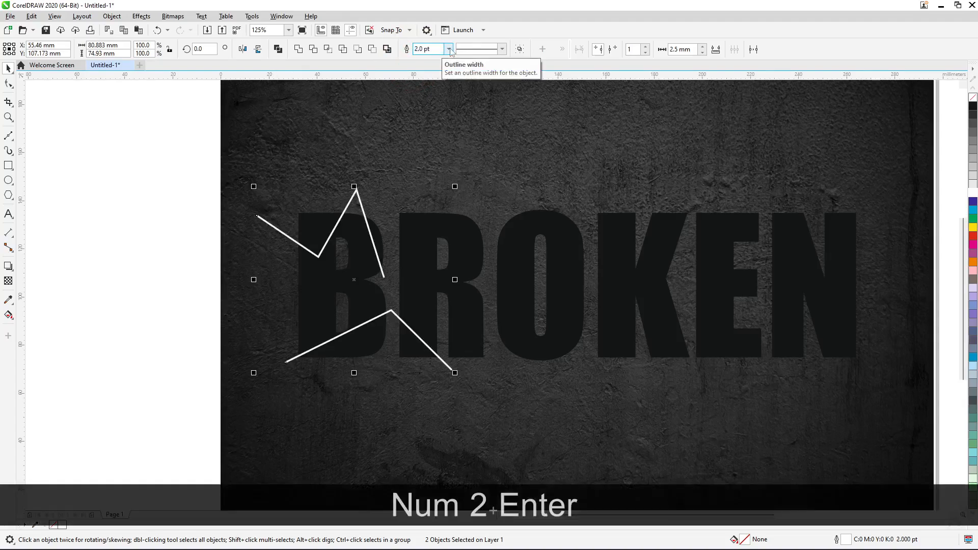
left_click(185, 213)
Step: Draw a Bézier line from between B and R, peaking above the gap between R and O, down to between O and K
scroll(427, 251, "up", 2)
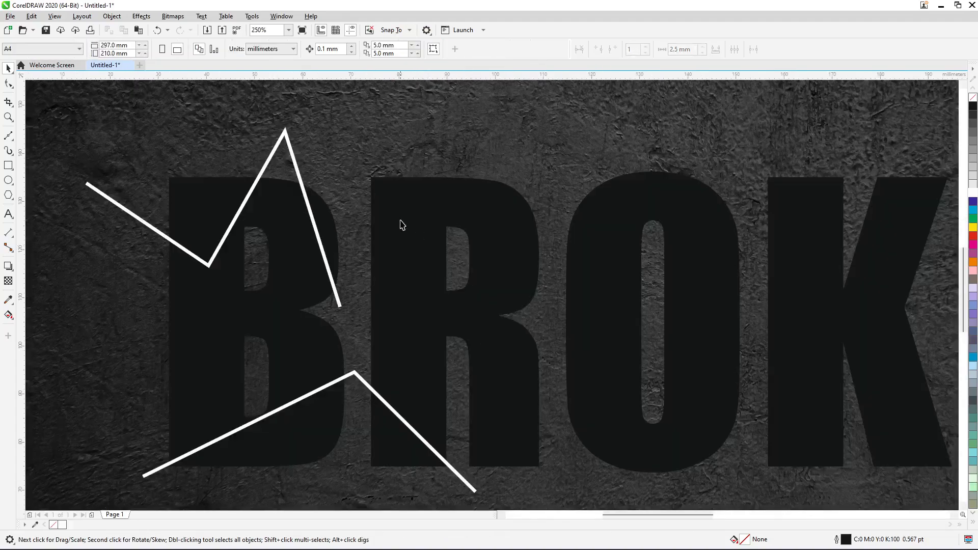
left_click(297, 173)
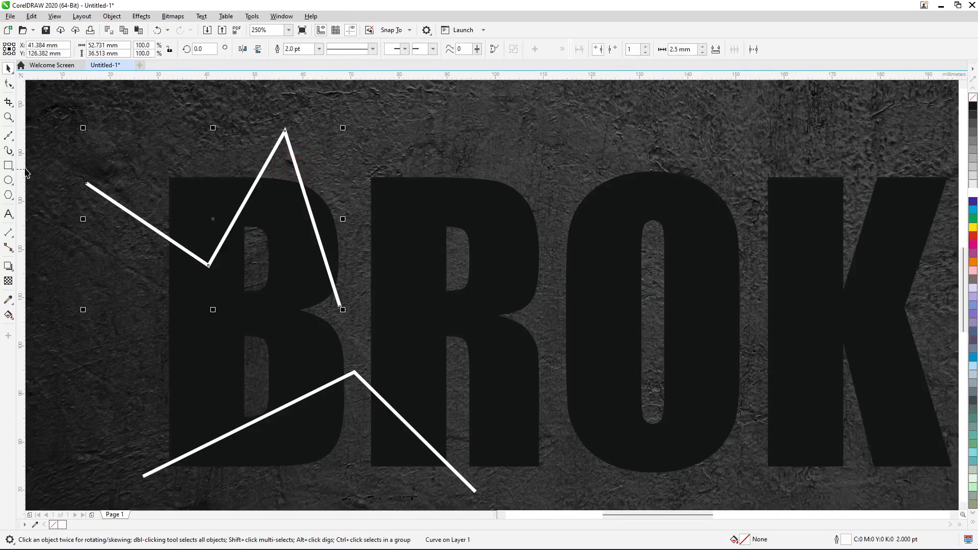
left_click(9, 135)
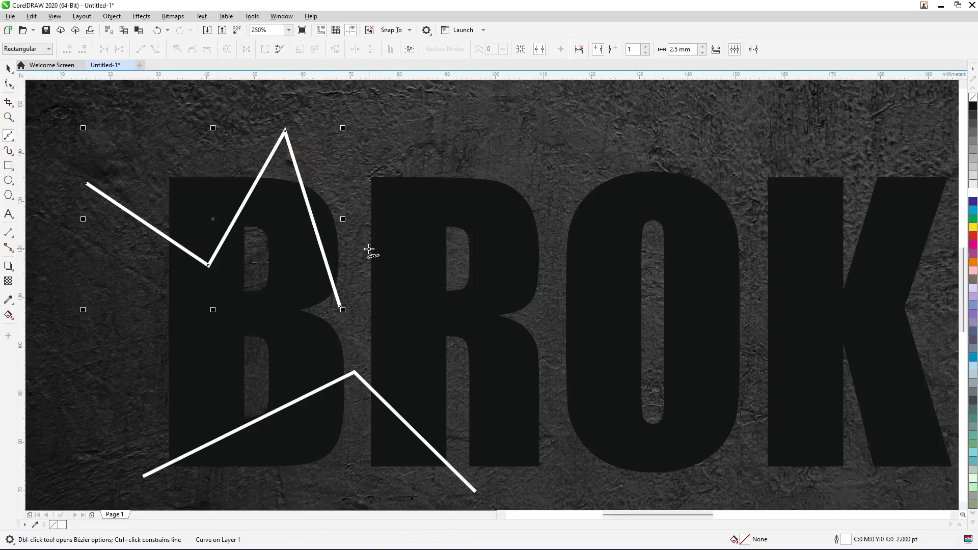
left_click(360, 275)
left_click(566, 164)
left_click(749, 267)
scroll(541, 243, "down", 2)
scroll(596, 255, "up", 2)
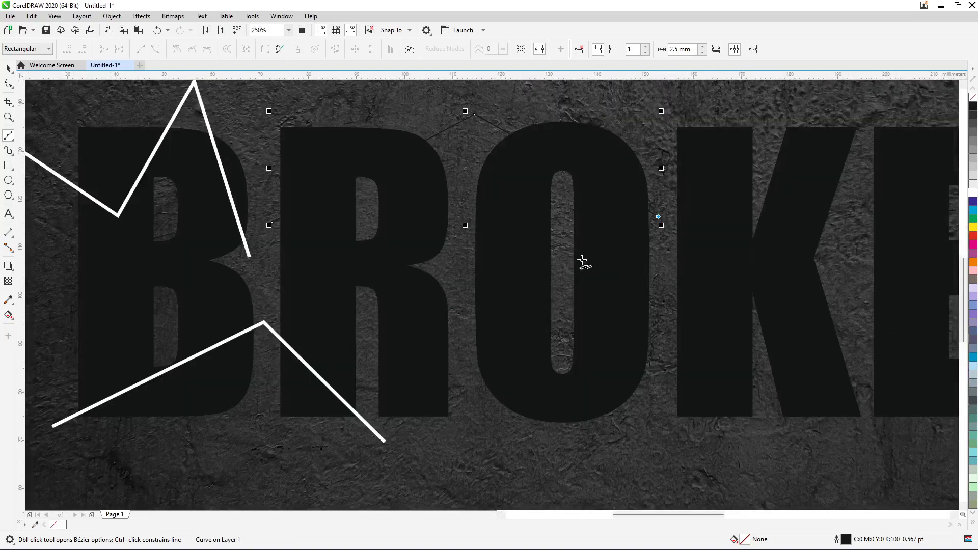
scroll(436, 316, "down", 2)
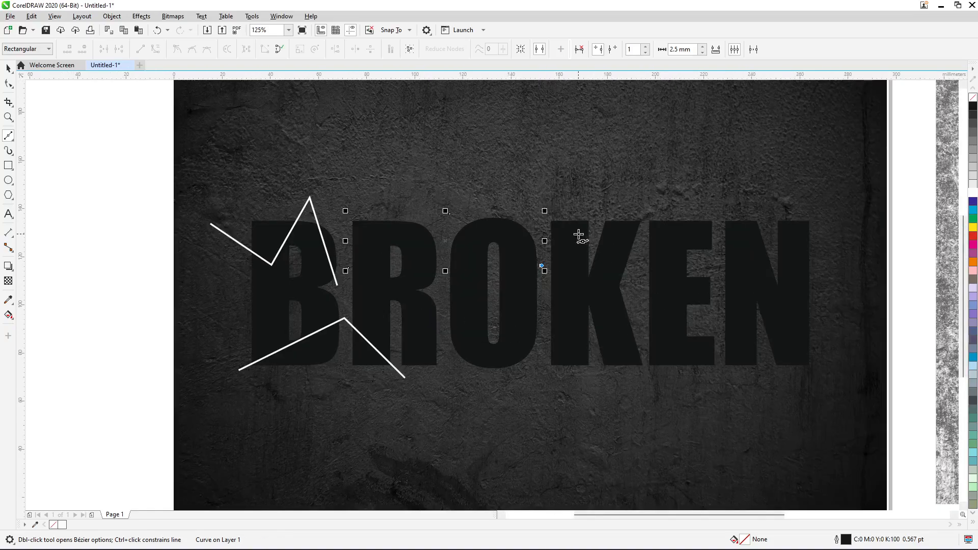
scroll(556, 240, "up", 2)
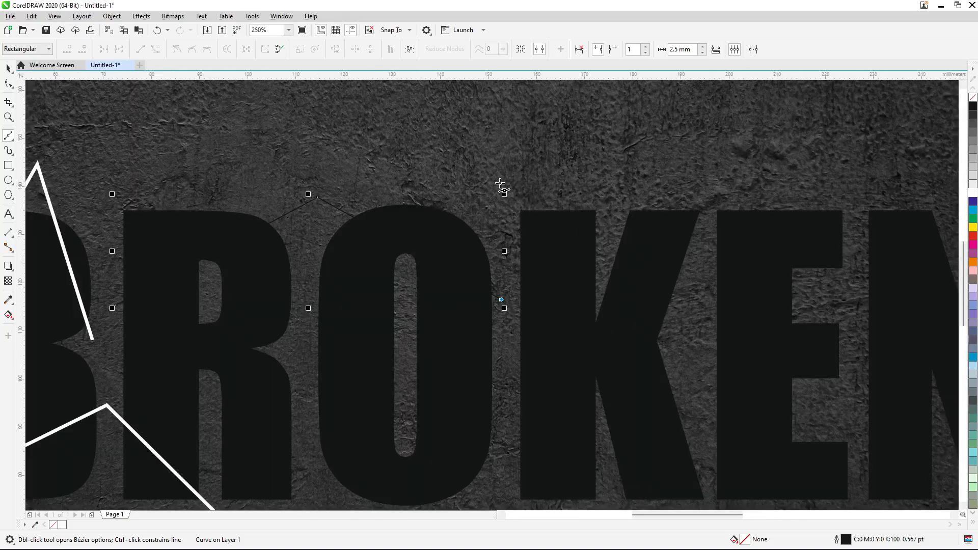
Step: Continue the line in four zigzag segments across the letter K, ending between K and E, and finish the curve
left_click(479, 182)
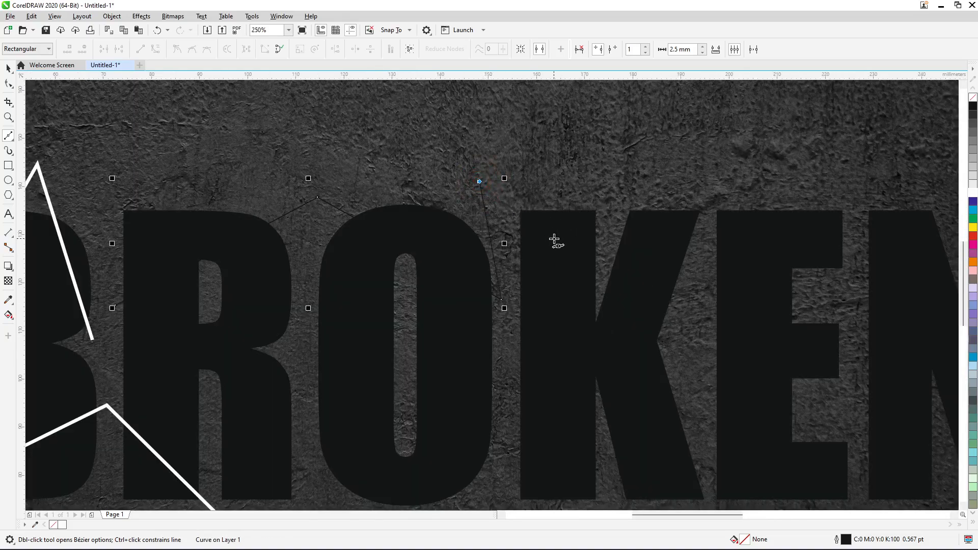
left_click(596, 277)
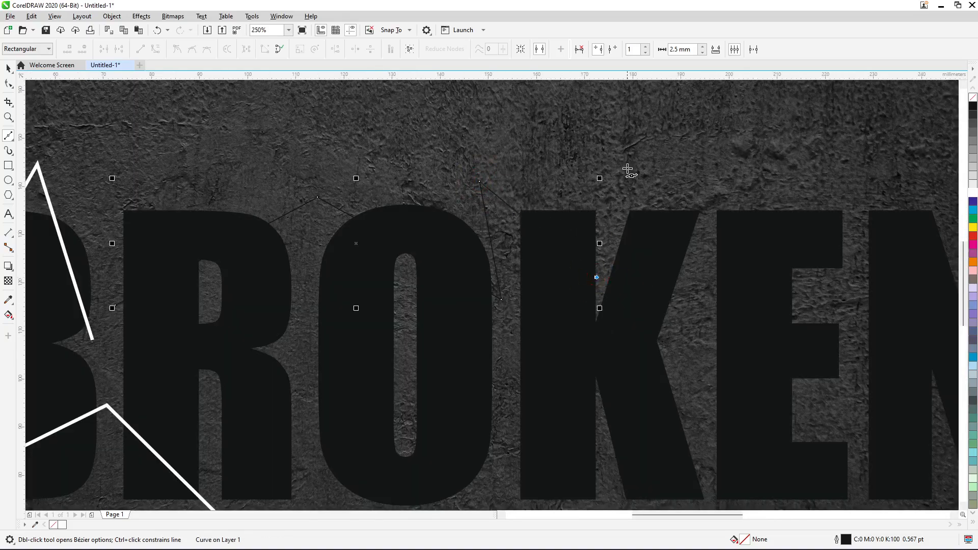
left_click(618, 138)
scroll(415, 242, "down", 2)
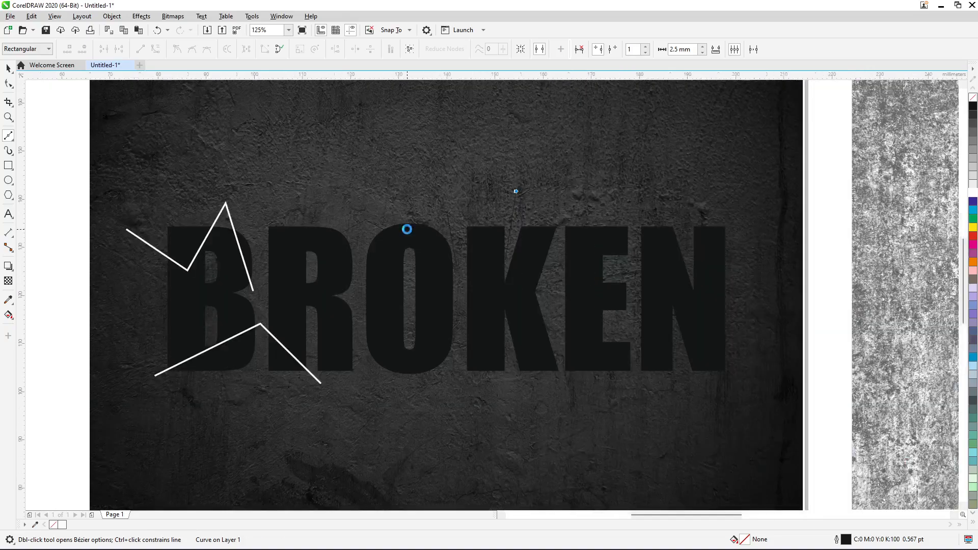
scroll(406, 225, "up", 2)
left_click(700, 312)
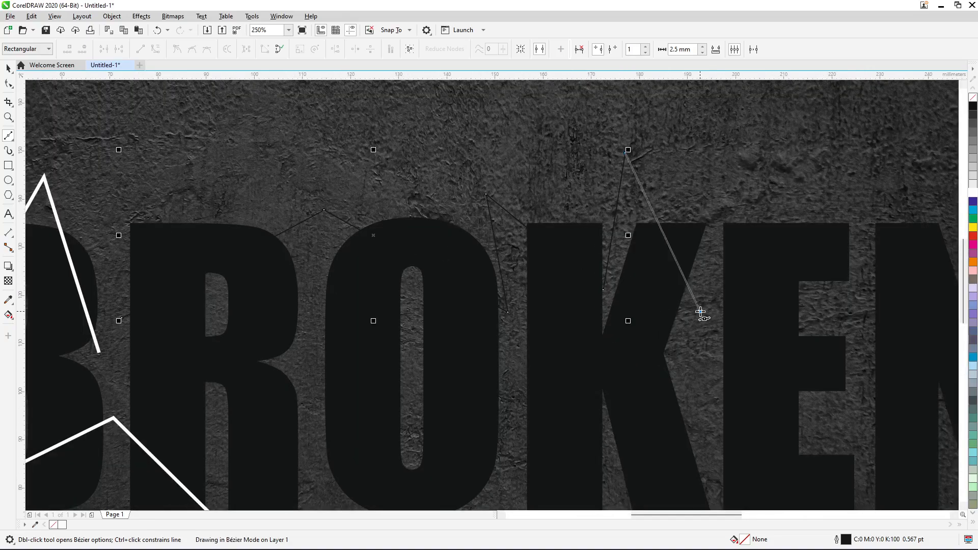
scroll(583, 291, "down", 1)
scroll(529, 273, "up", 1)
key("ctrl+space")
Step: Give the long zigzag line across R, O and K a white fill and a white outline 2 pt wide
left_click(973, 193)
right_click(973, 193)
scroll(468, 252, "down", 1)
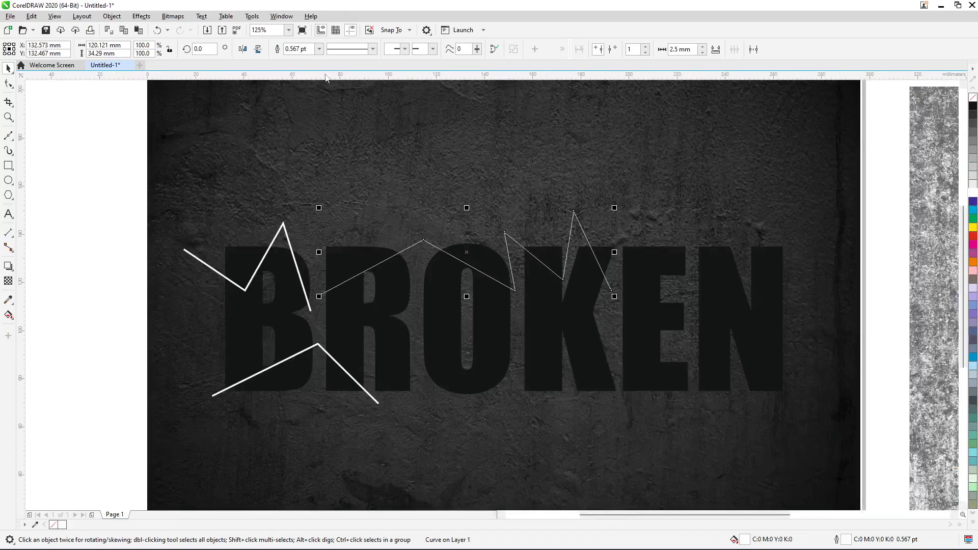
left_click(312, 49)
type("2")
key("Return")
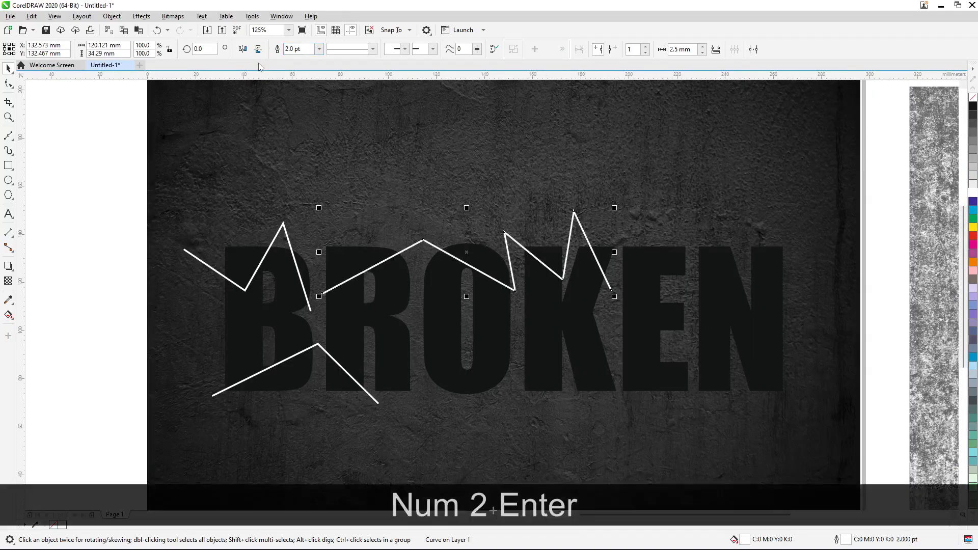
Step: Draw a Bézier line from inside the R's leg opening down between R and O and up to the gap between O and K
scroll(472, 392, "up", 1)
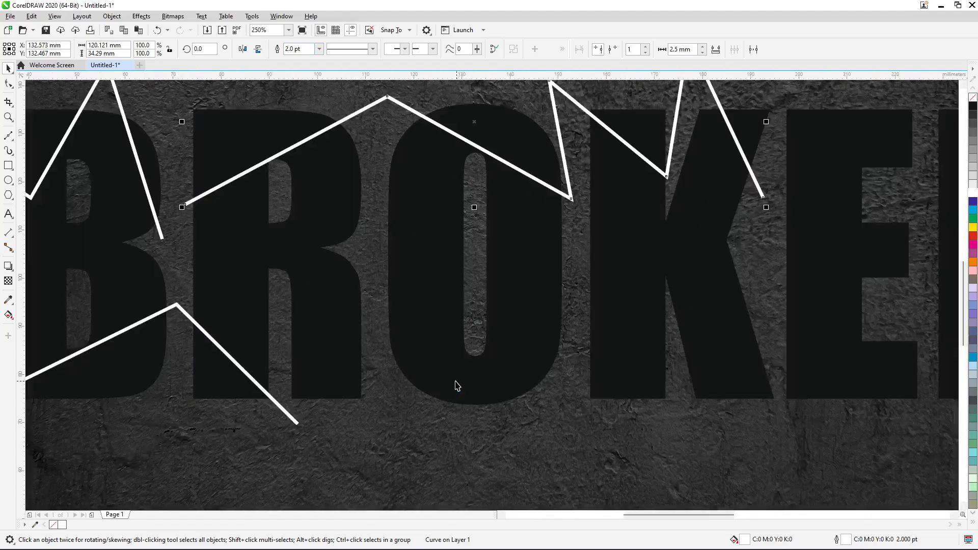
left_click(8, 135)
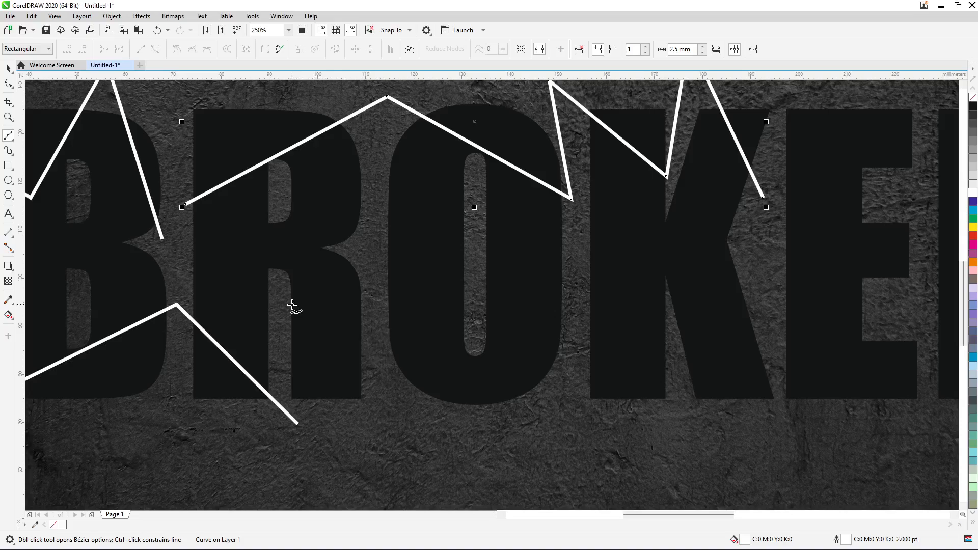
left_click(287, 324)
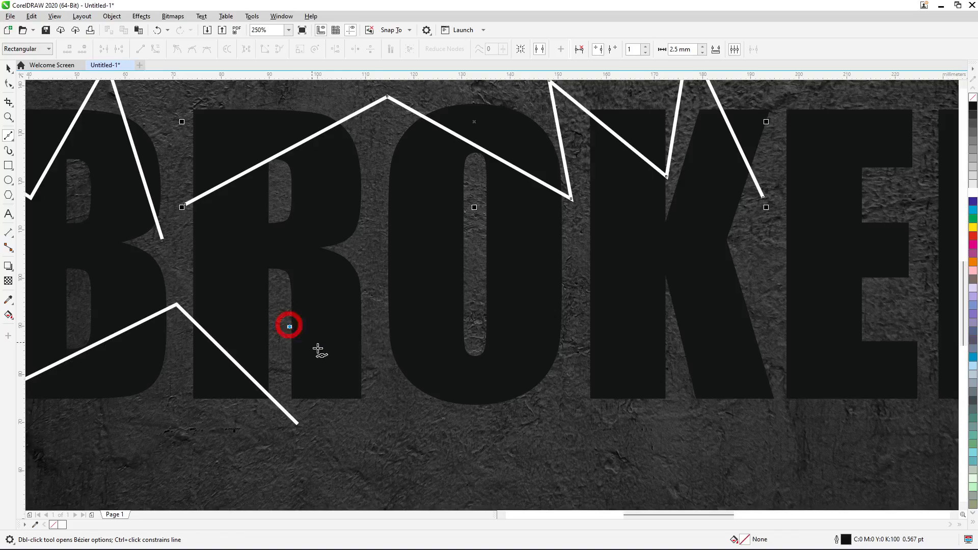
left_click(383, 395)
scroll(387, 367, "down", 3)
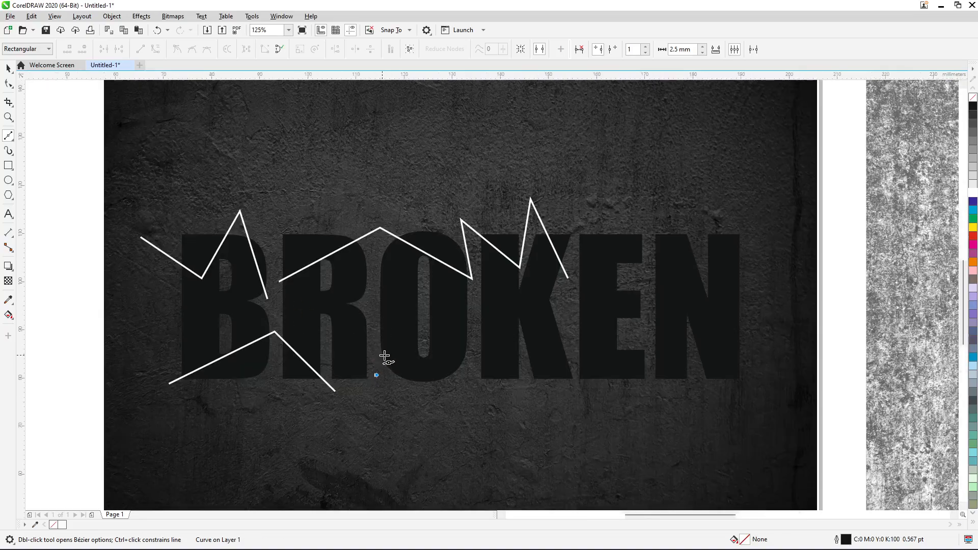
scroll(436, 406, "up", 5)
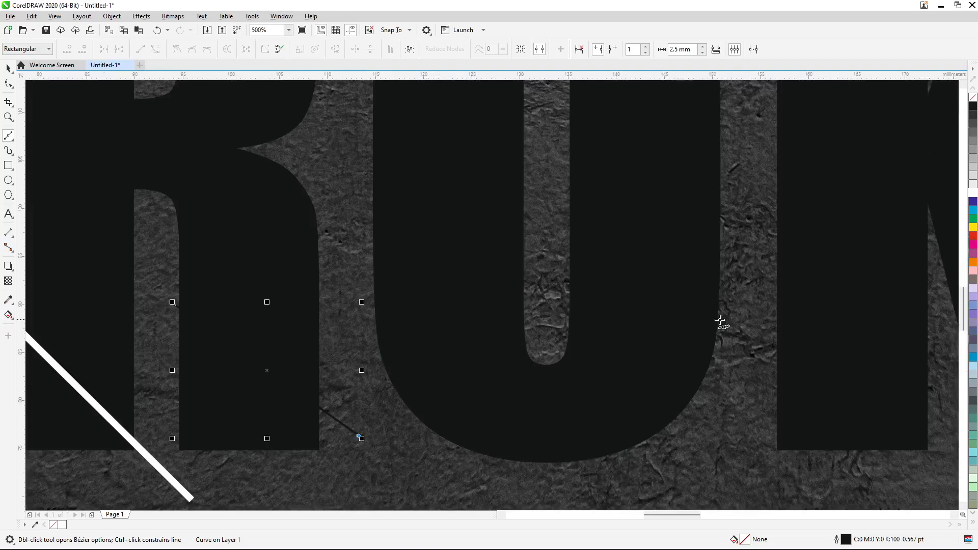
scroll(732, 312, "down", 2)
scroll(599, 428, "down", 2)
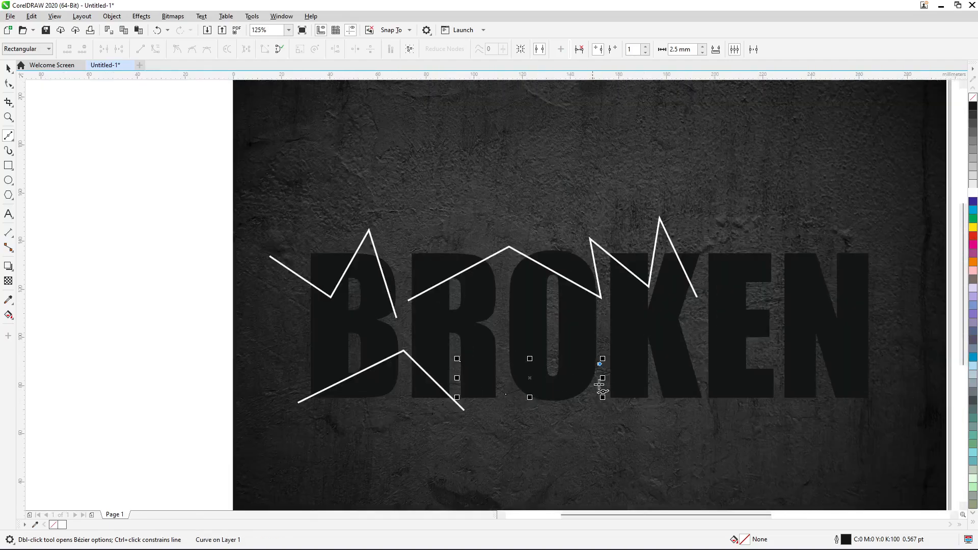
scroll(606, 382, "up", 2)
Step: Continue the line down to the K's foot and up past the N, finishing a curve about 174 mm wide
left_click(703, 403)
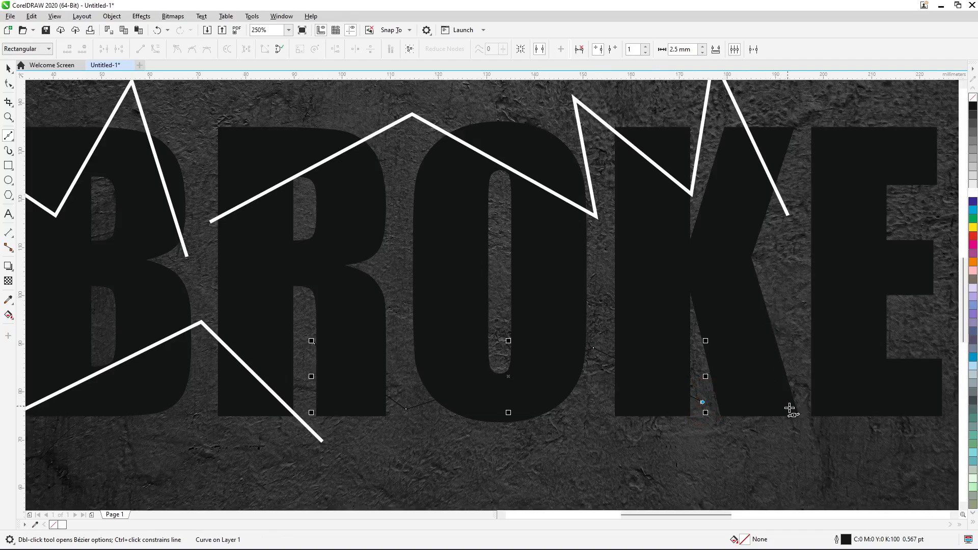
scroll(808, 371, "down", 2)
scroll(709, 378, "up", 2)
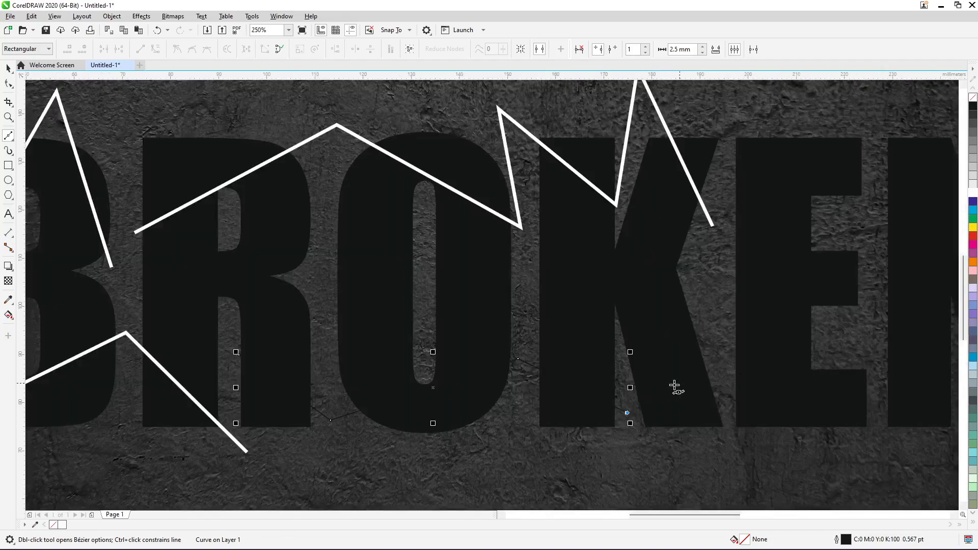
scroll(708, 378, "down", 2)
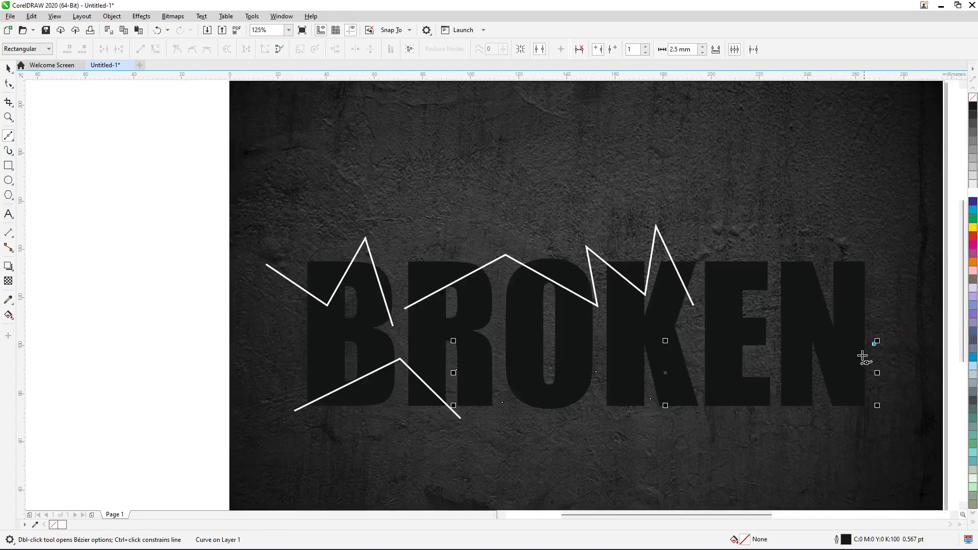
scroll(755, 375, "down", 3)
scroll(672, 386, "up", 5)
scroll(659, 331, "down", 3)
key("ctrl+space")
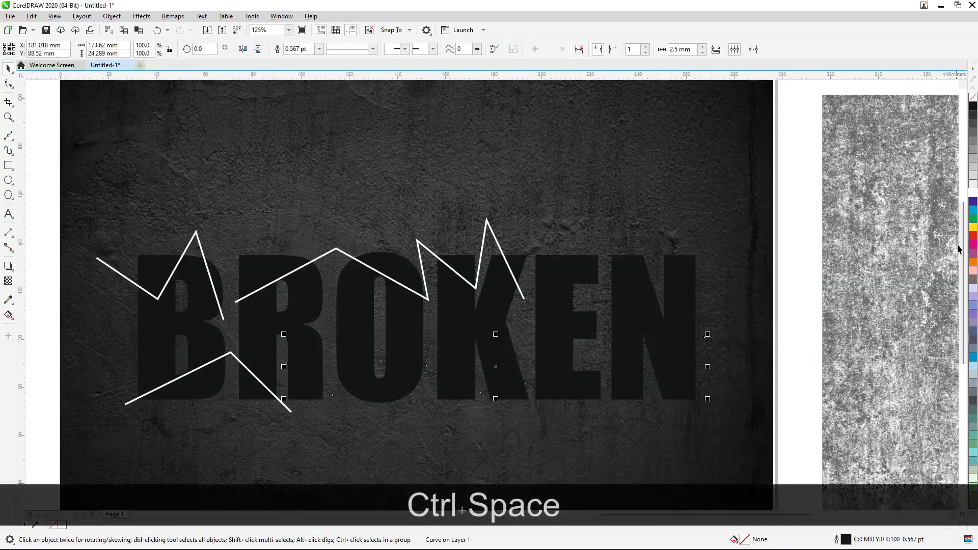
Step: Give the long lower line from R to N a white outline 2 pt wide
left_click(311, 48)
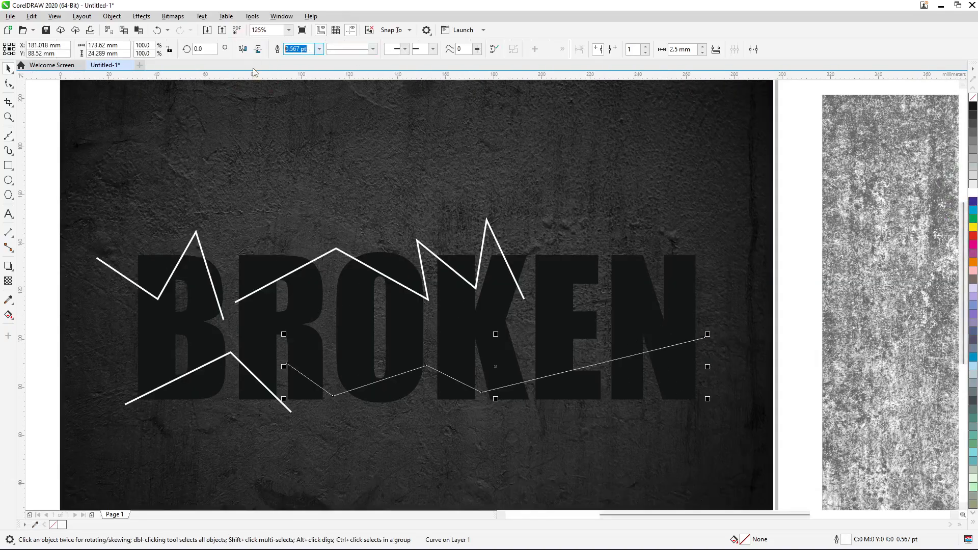
type("2")
key("Return")
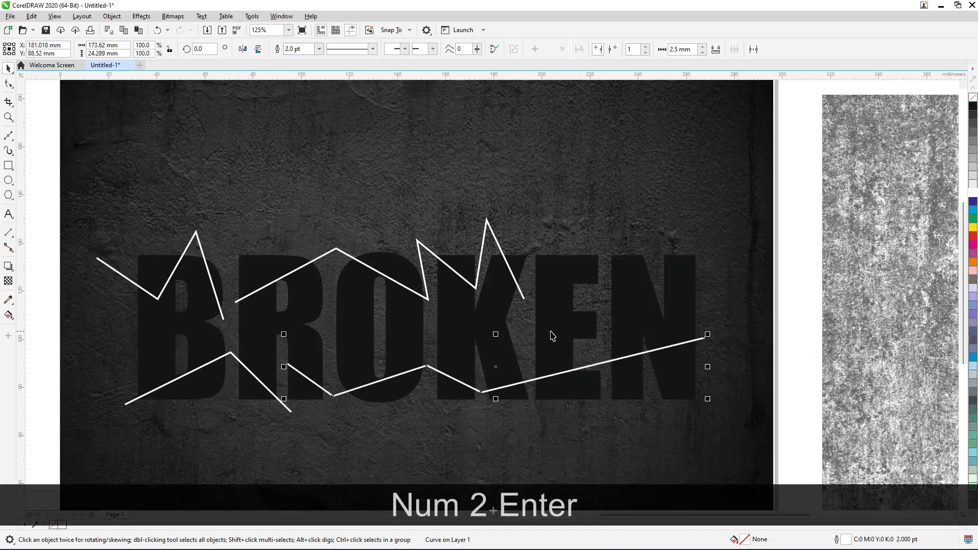
Step: Draw a three-segment Bézier zigzag, about 80 by 51 mm, from between K and E, peaking above E, dipping into N and rising past N
scroll(553, 336, "up", 2)
left_click(9, 136)
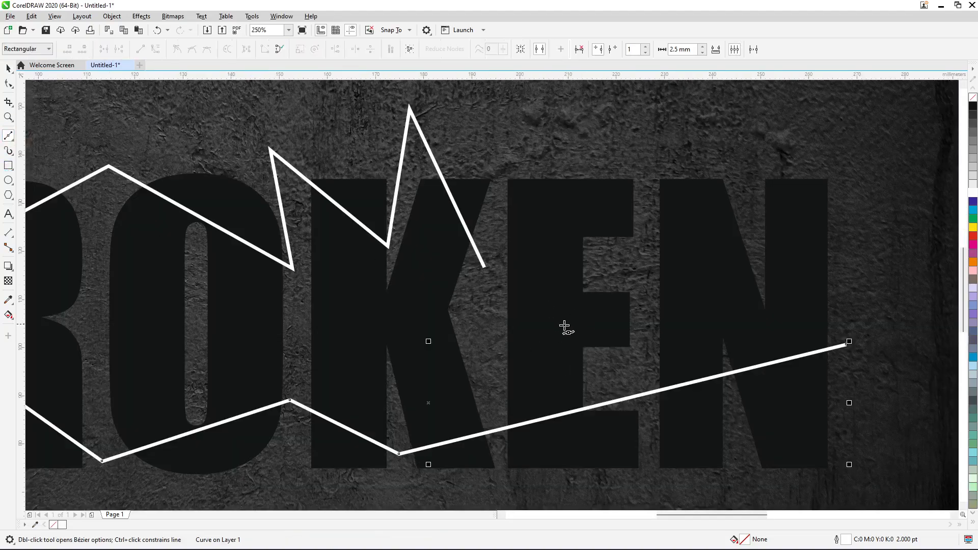
scroll(540, 329, "down", 2)
left_click(516, 340)
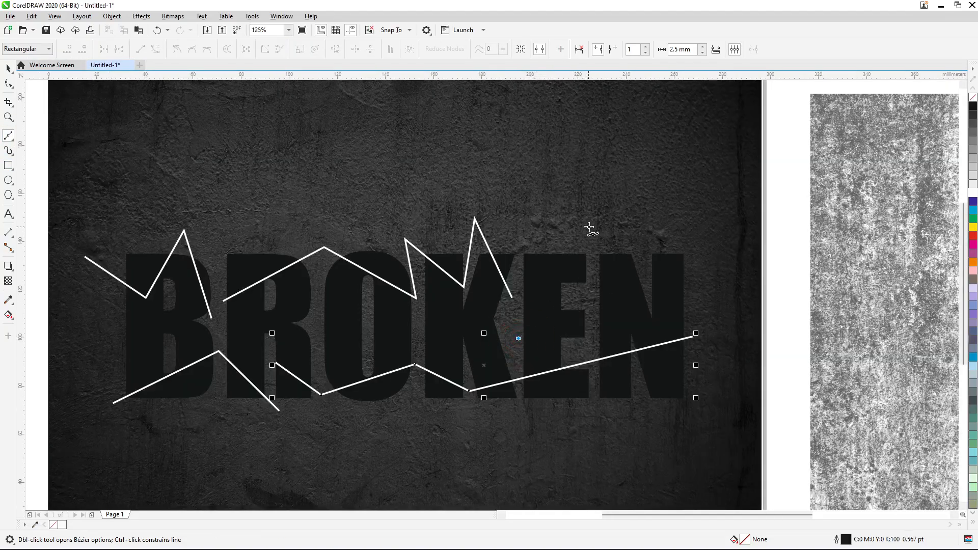
left_click(592, 216)
left_click(633, 317)
left_click(715, 276)
key("ctrl+space")
Step: Give the zigzag across E and N a white fill and a white outline 2 pt wide
left_click(974, 194)
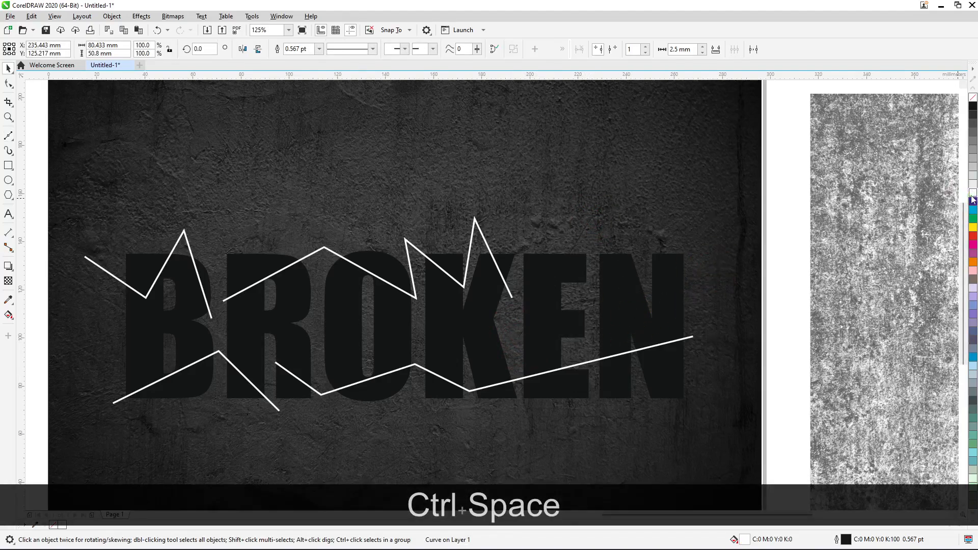
right_click(974, 194)
left_click_drag(309, 49, 265, 71)
type("2")
key("Return")
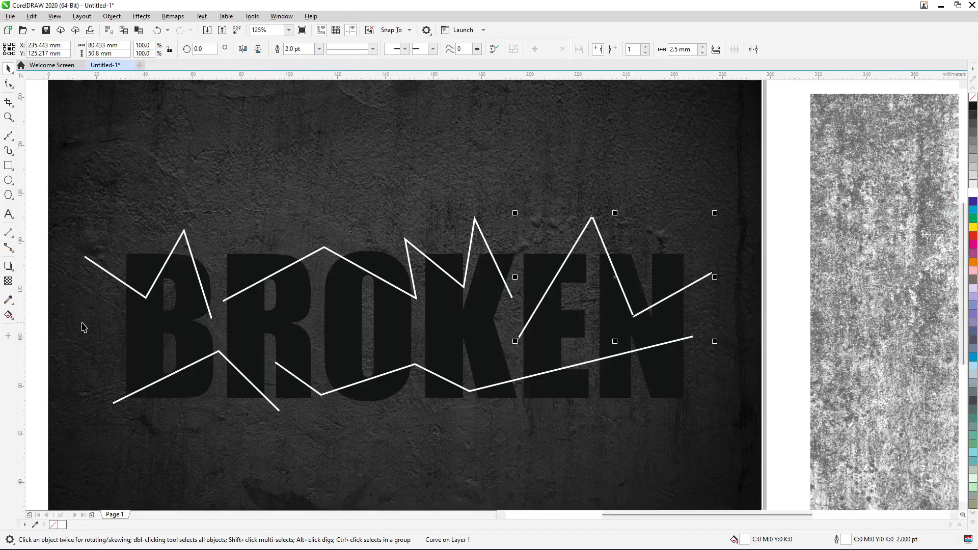
Step: Draw a two-segment V-shaped Bézier line, about 9 by 23 mm, pointing into the outer edge of the B
scroll(80, 326, "up", 2)
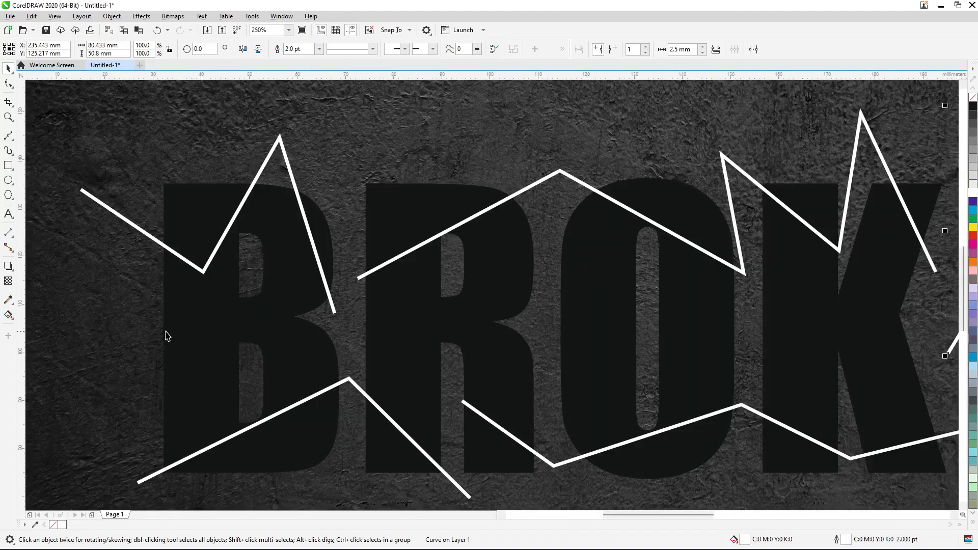
left_click(9, 136)
scroll(281, 290, "down", 2)
scroll(264, 334, "up", 2)
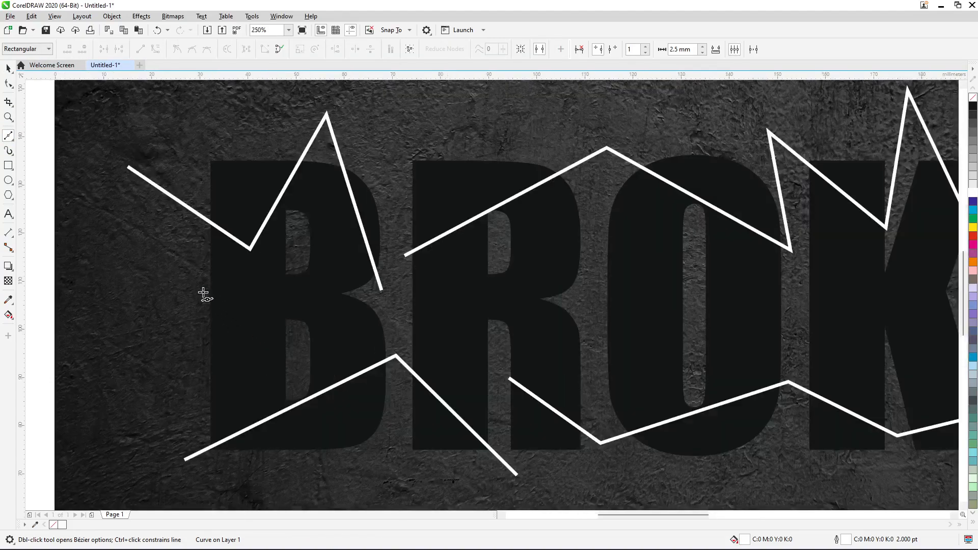
left_click(187, 274)
left_click(232, 344)
left_click(188, 387)
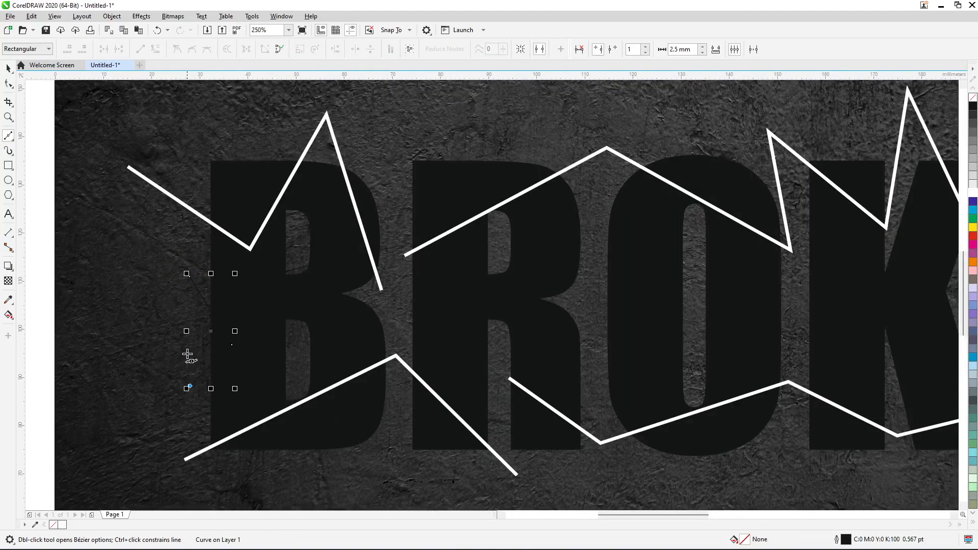
key("ctrl+space")
Step: Give the small V-shaped line on the B a white outline 2 pt wide
left_click(312, 48)
type("2")
key("Return")
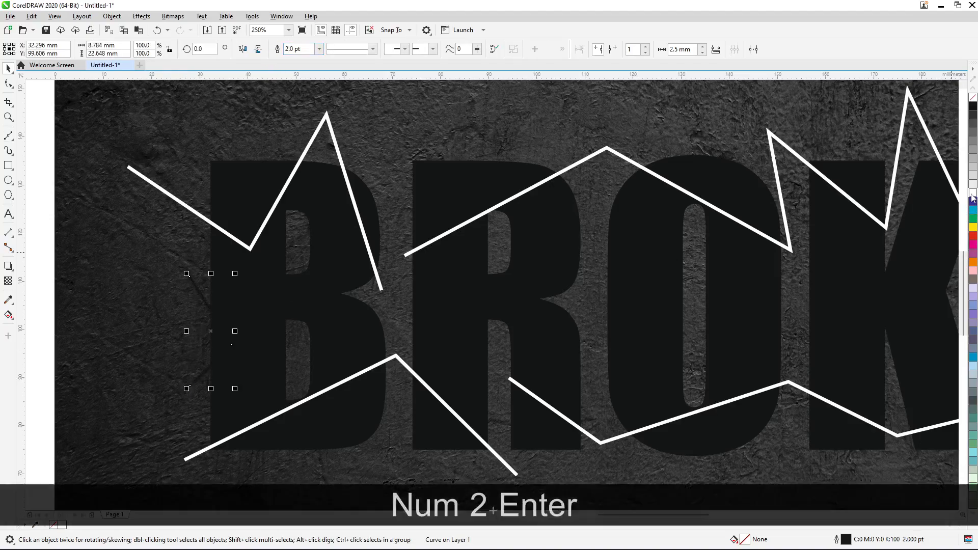
right_click(973, 196)
Step: Reshape the small V on the B by moving both end nodes, making it about 7.5 by 28 mm
left_click(8, 83)
left_click_drag(191, 281, 196, 264)
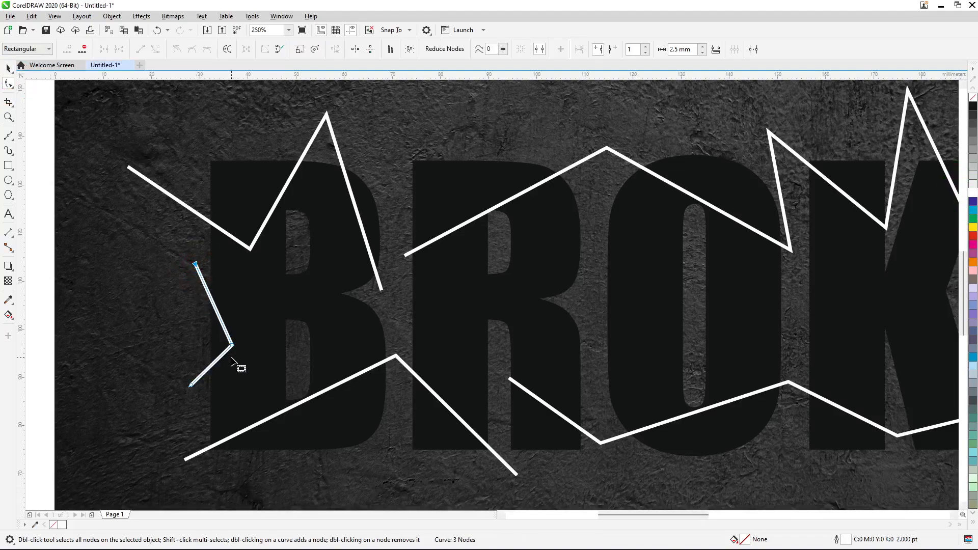
left_click_drag(191, 386, 202, 398)
scroll(182, 360, "down", 4)
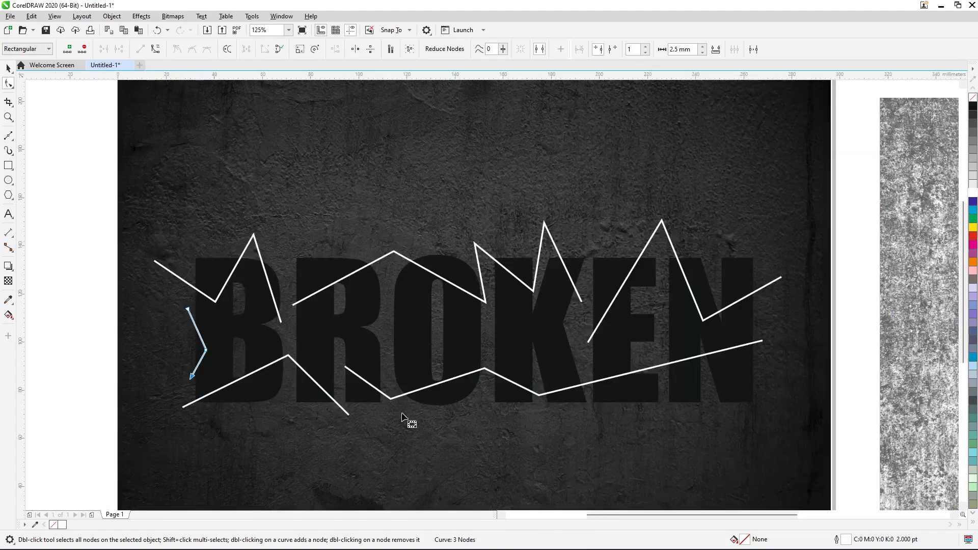
scroll(524, 389, "up", 4)
key("ctrl+space")
scroll(503, 345, "down", 2)
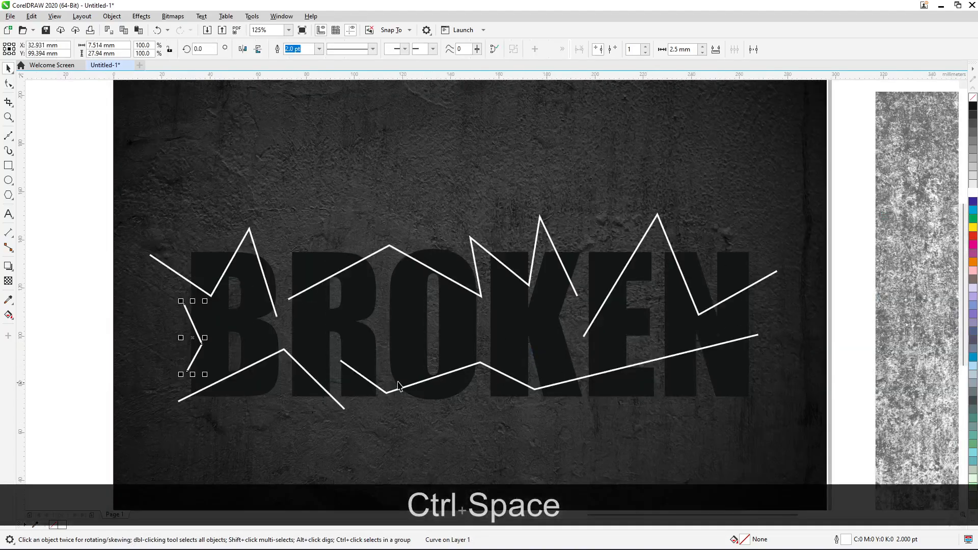
Step: Duplicate the small V-shaped line and place the copy over the O's edge facing the R
scroll(297, 370, "up", 2)
key("KP_Add")
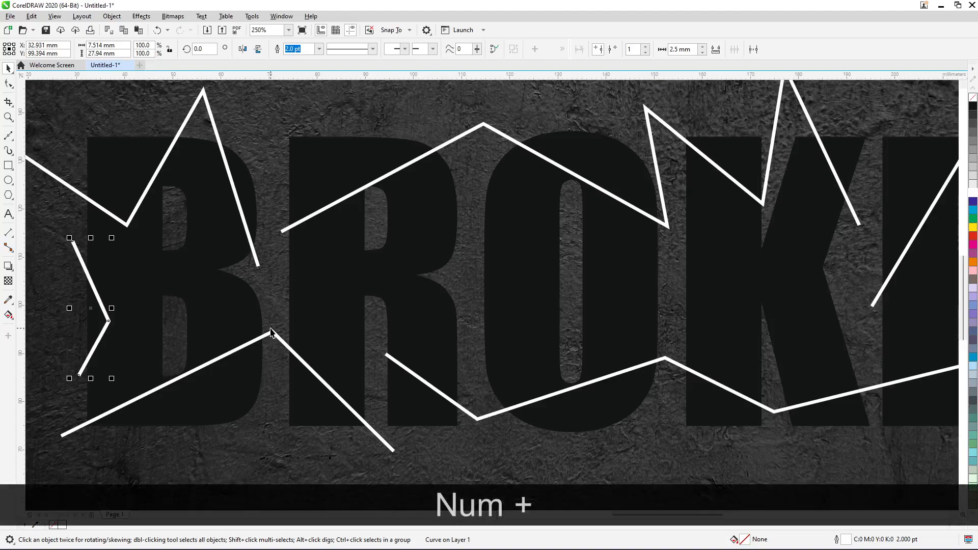
left_click_drag(100, 304, 498, 288)
scroll(498, 289, "down", 2)
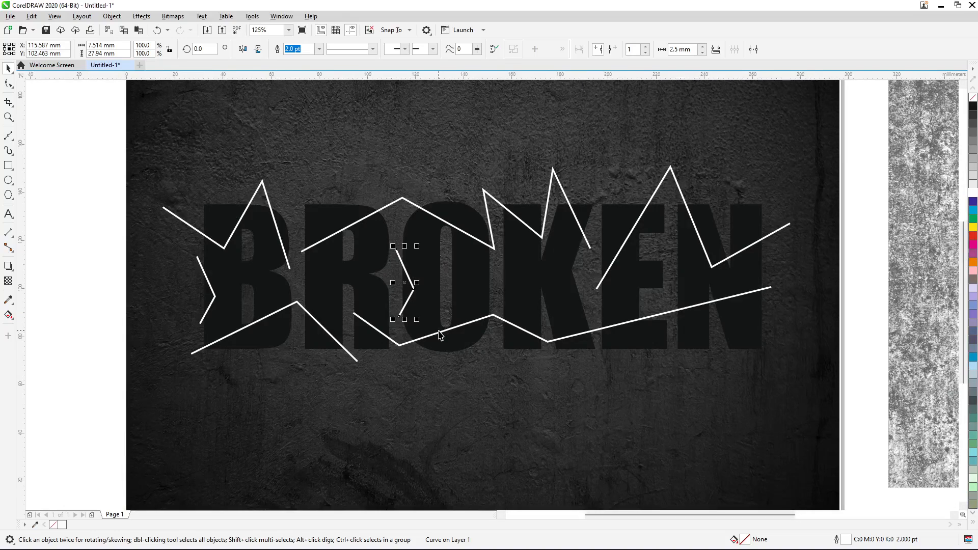
Step: Duplicate the small V on the O, move the copy to the K's edge facing the E, and mirror it horizontally and vertically
key("KP_Add")
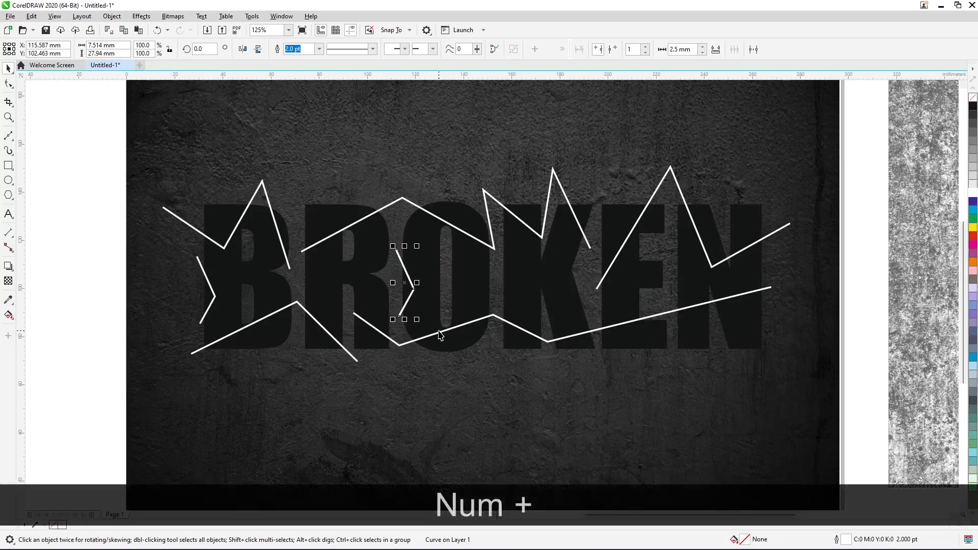
left_click(242, 49)
left_click_drag(405, 283, 576, 268)
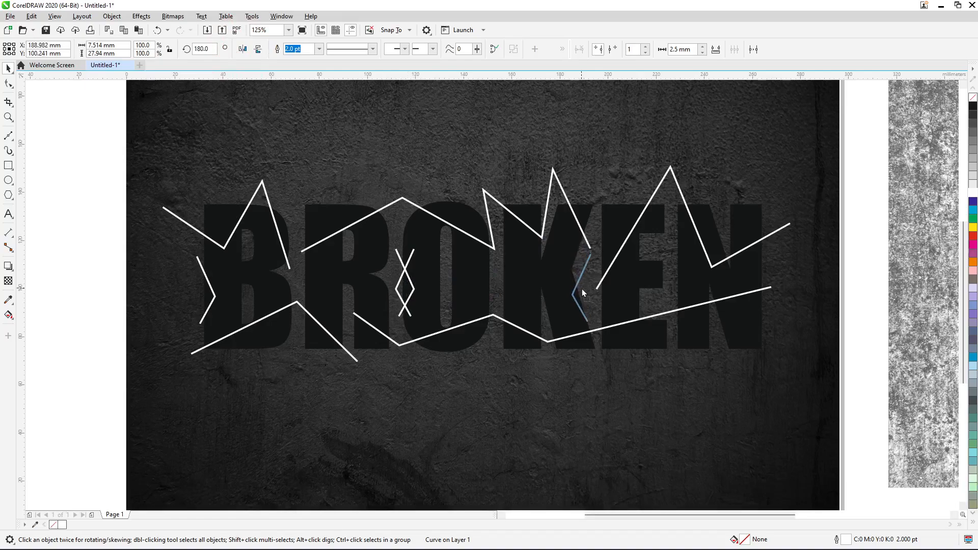
left_click_drag(580, 291, 579, 292)
left_click(258, 50)
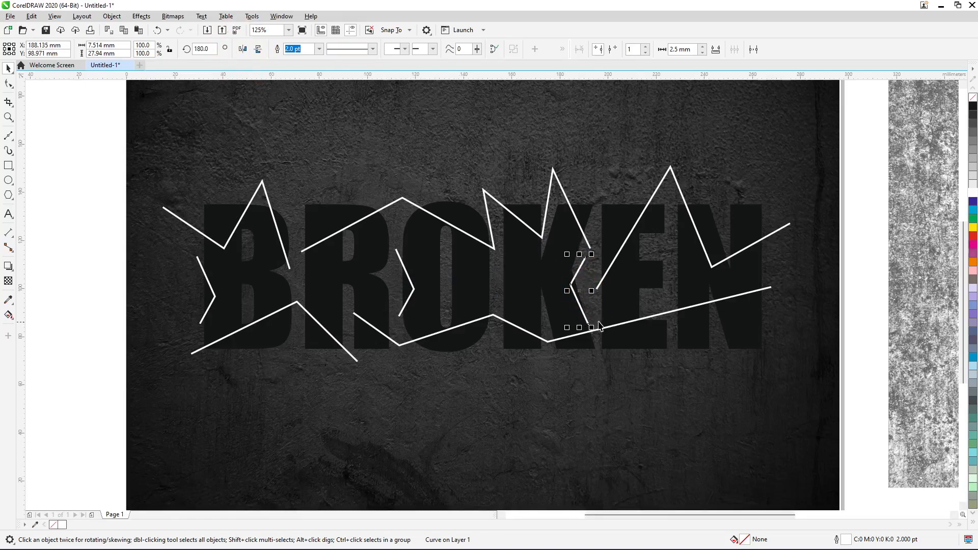
Step: Reshape the V on the K by moving its lower end outward and its vertex deeper into the letter, about 14 by 27 mm overall
scroll(605, 327, "up", 2)
key("F10")
mouse_move(579, 333)
left_mouse_down()
mouse_move(604, 335)
mouse_move(595, 330)
left_mouse_up()
left_click_drag(543, 252, 525, 264)
scroll(462, 294, "down", 2)
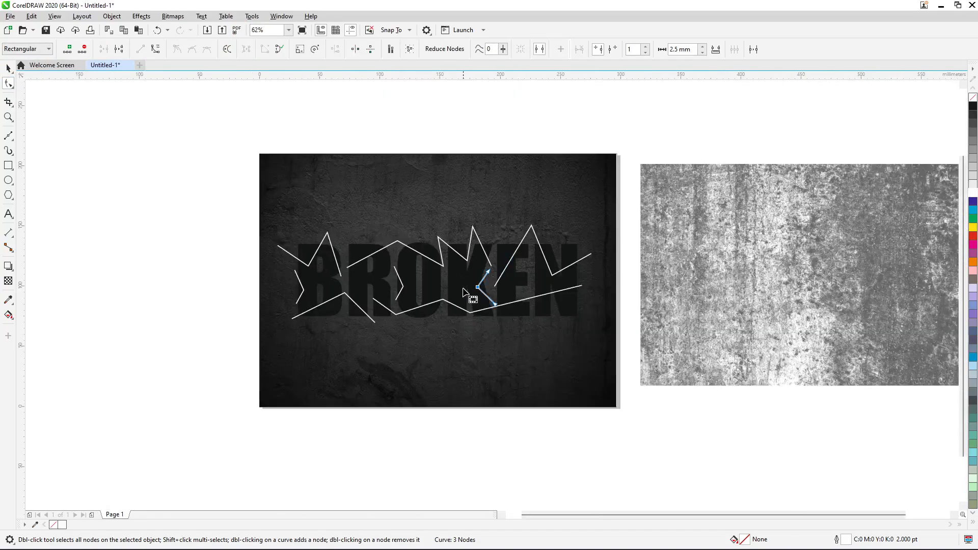
scroll(474, 284, "up", 1)
key("ctrl+space")
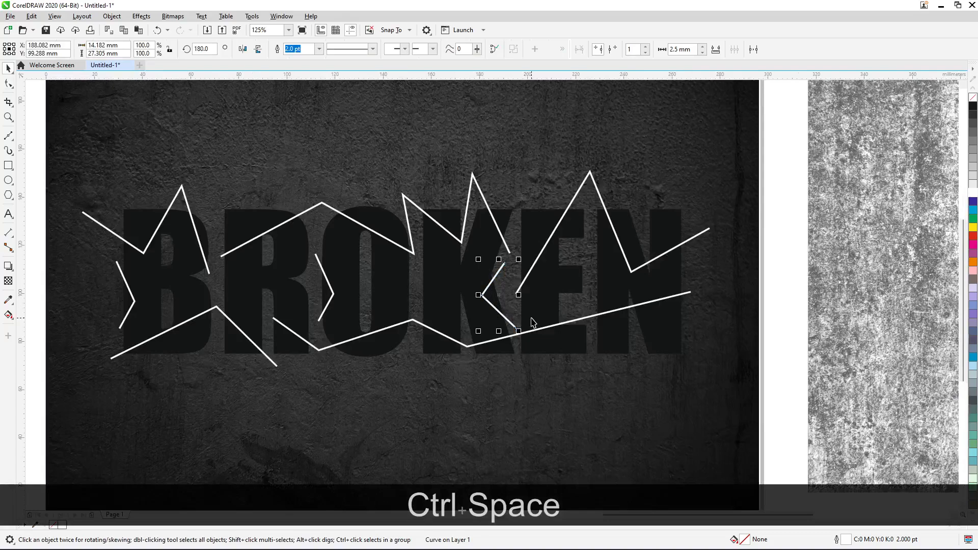
scroll(530, 319, "down", 1)
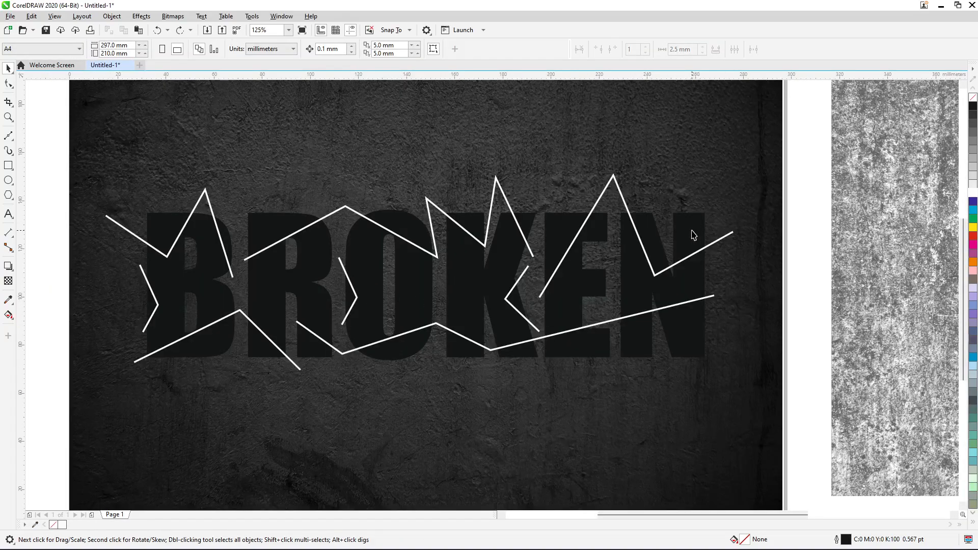
Step: Move the BROKEN text onto a new A4 page inserted after page 1, and return to page 1
left_click(561, 283)
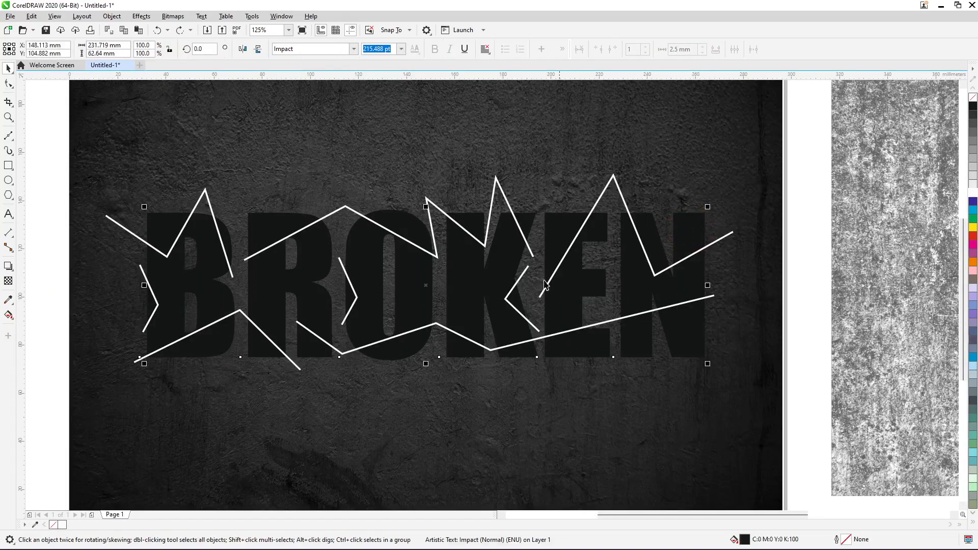
key("ctrl")
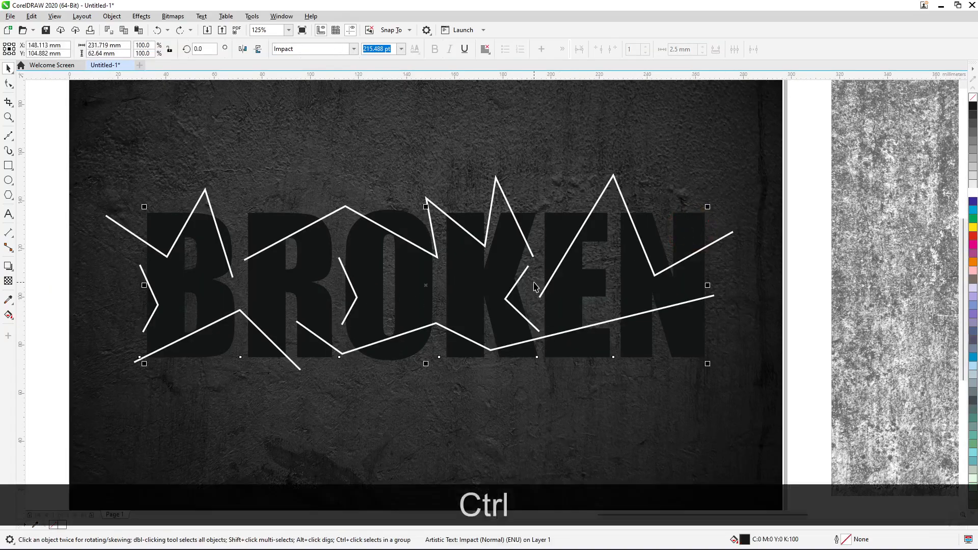
key("ctrl+x")
key("Page_Down")
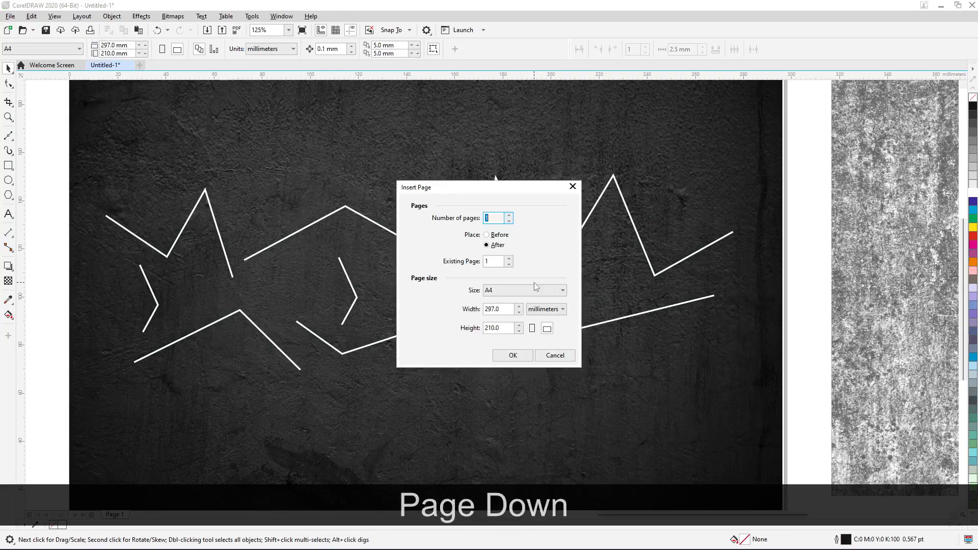
key("Return")
key("ctrl+v")
key("Page_Up")
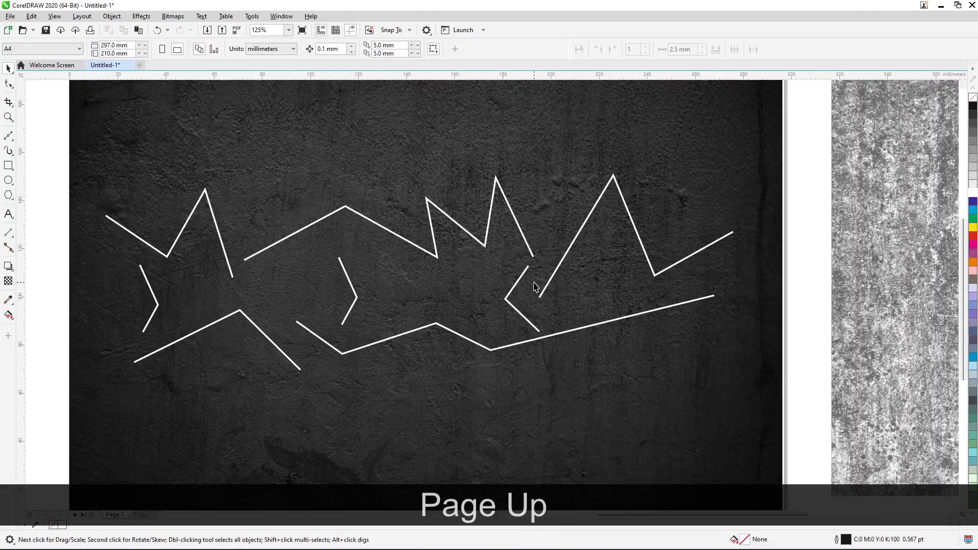
Step: Select all eight white break lines on page 1 and convert their outlines to objects
scroll(534, 287, "down", 2)
left_click_drag(214, 208, 671, 379)
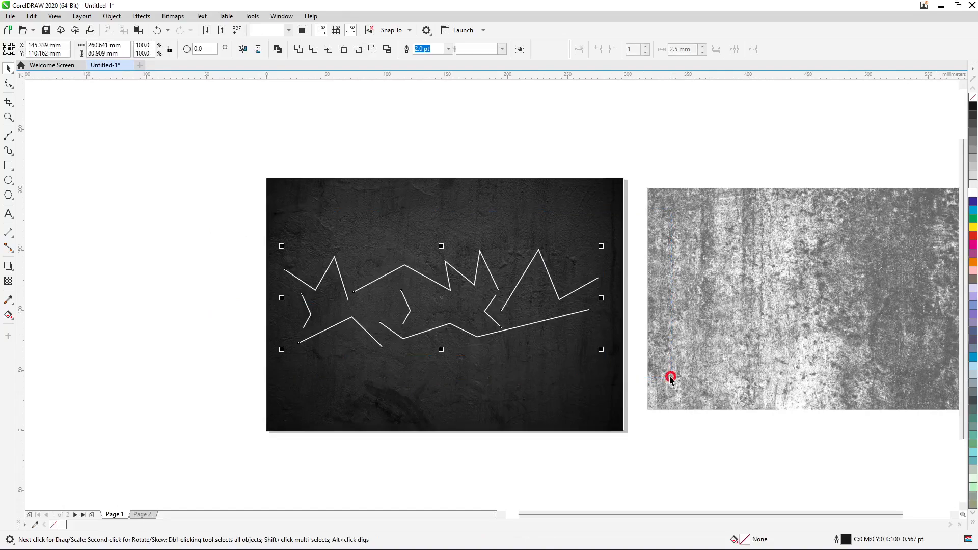
scroll(399, 308, "up", 2)
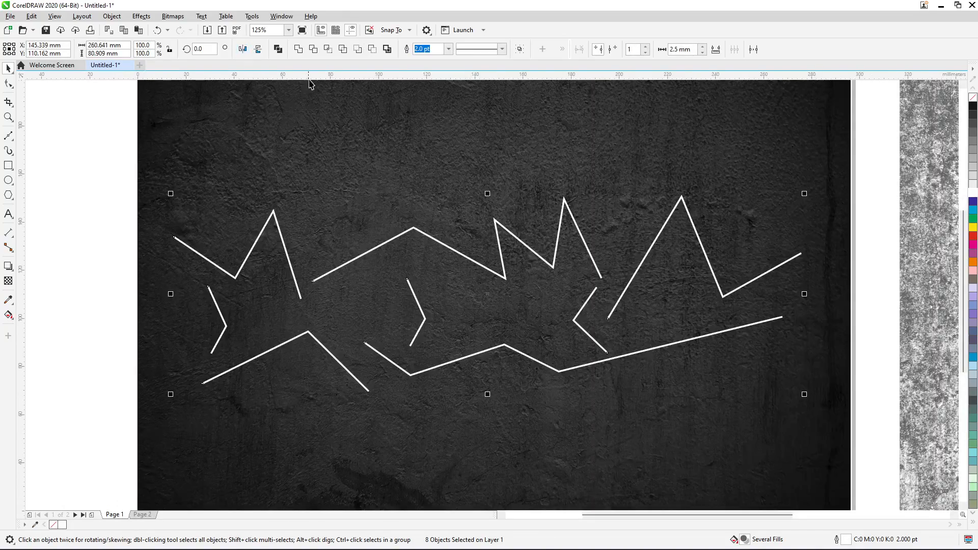
left_click(112, 16)
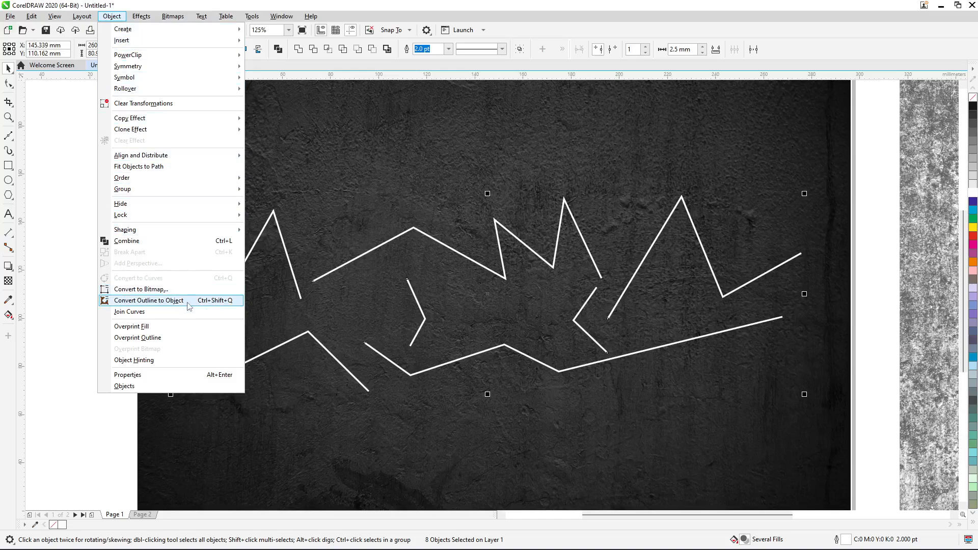
left_click(189, 302)
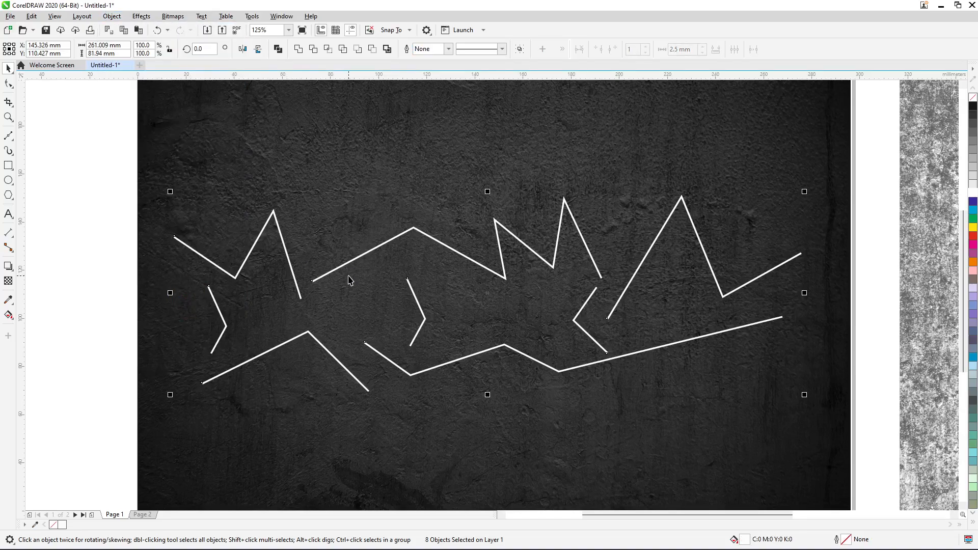
Step: Weld the eight converted break lines into a single curve and deselect it
scroll(347, 277, "up", 2)
scroll(332, 258, "down", 2)
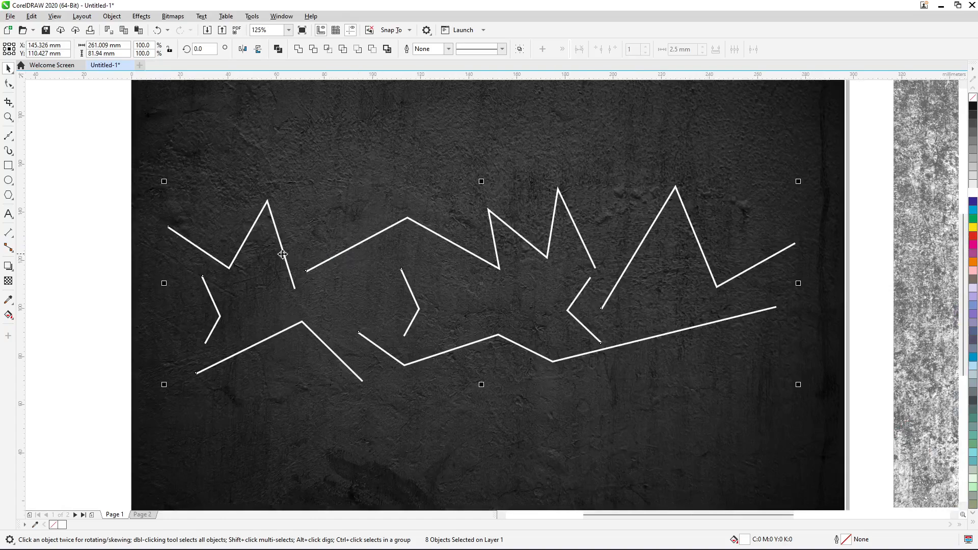
left_click(297, 49)
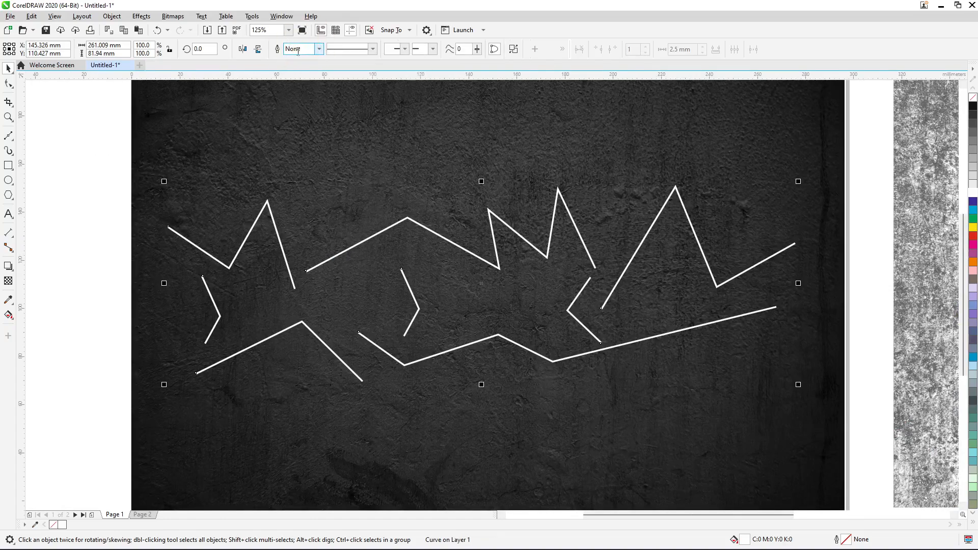
left_click(107, 161)
Step: Copy the BROKEN text from page 2 onto page 1 and bring the welded break lines in front of it
key("Page_Down")
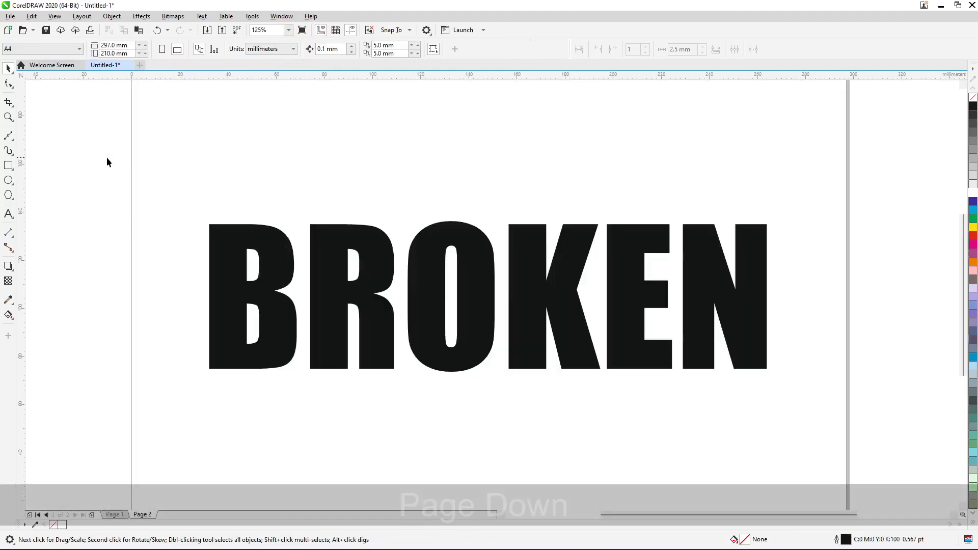
left_click(528, 274)
key("ctrl+c")
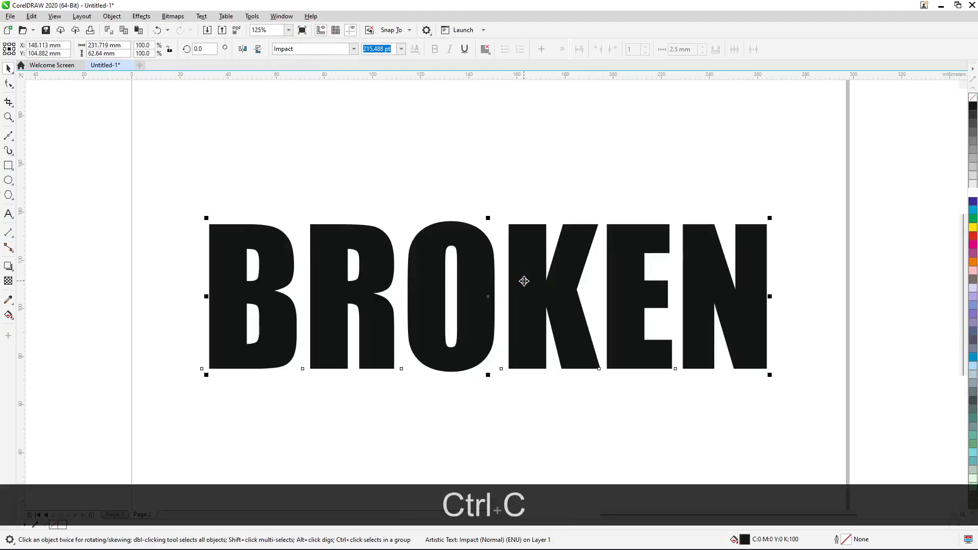
key("Page_Up")
key("ctrl+v")
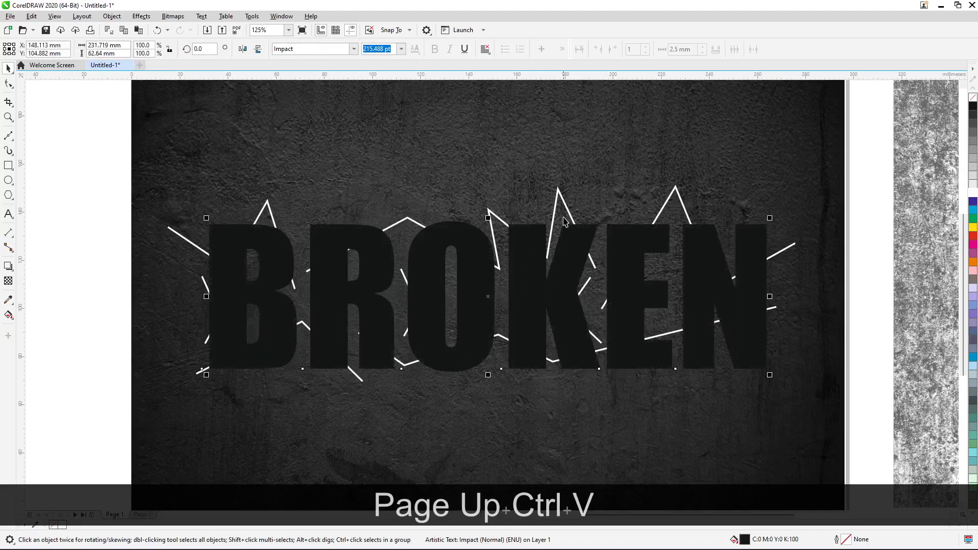
left_click(559, 194)
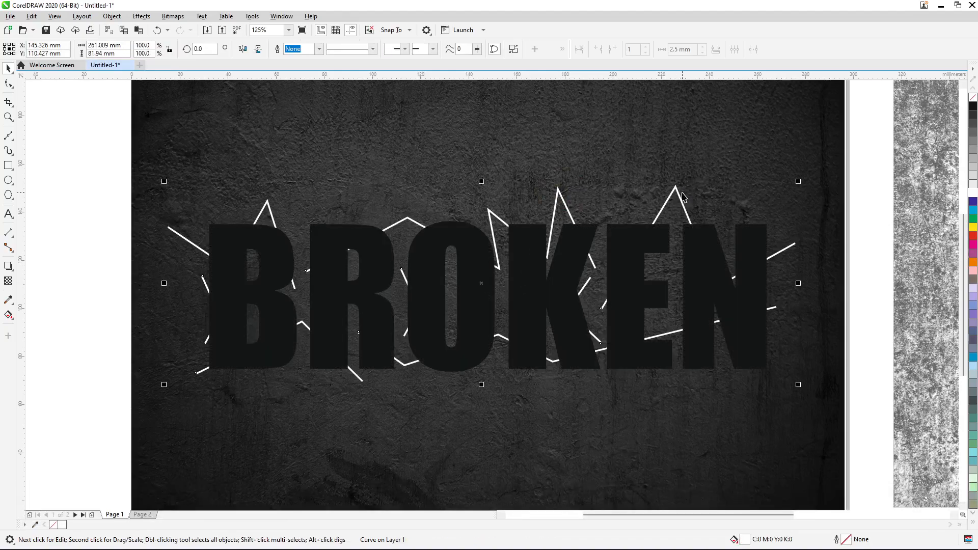
key("shift+Page_Up")
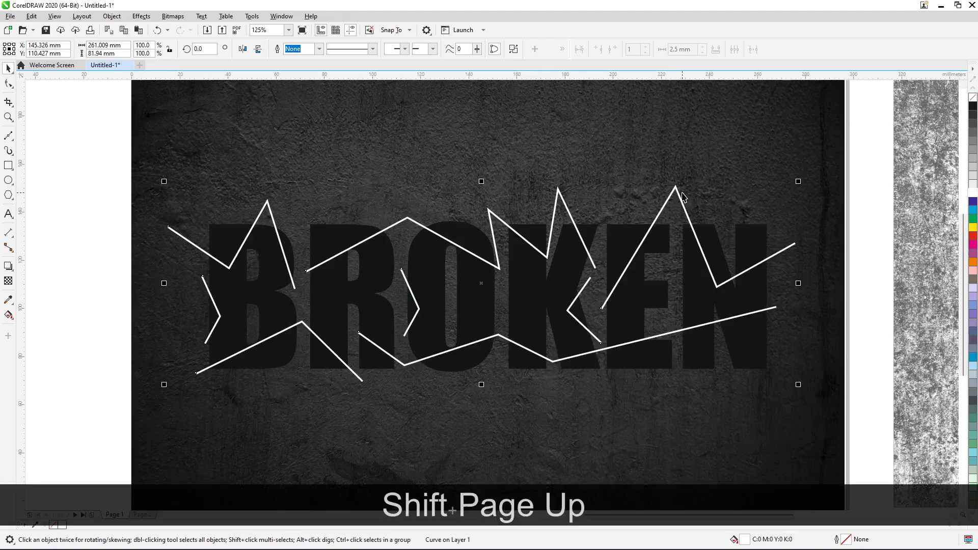
Step: Trim the BROKEN text with the welded break lines, and delete the white lines
scroll(437, 299, "down", 1)
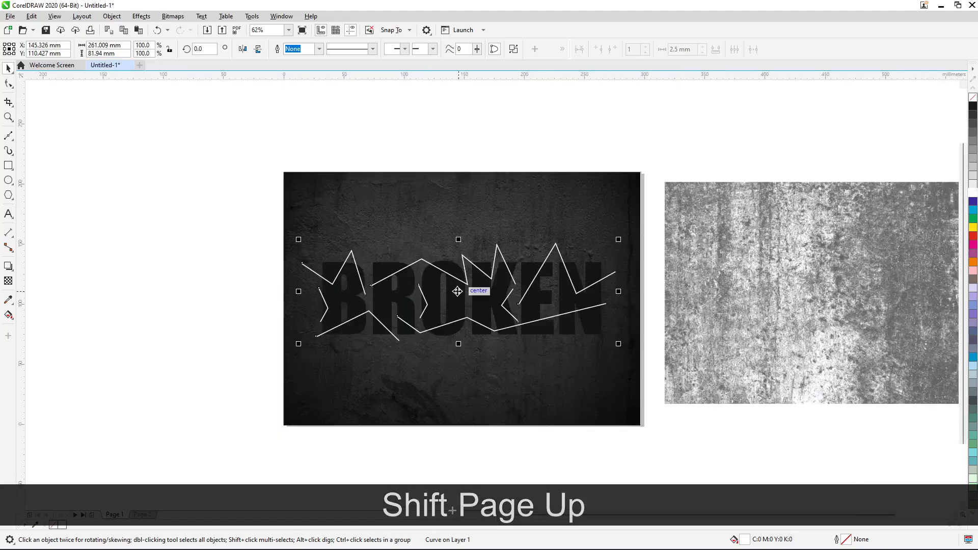
left_click_drag(238, 204, 666, 369)
scroll(434, 323, "up", 1)
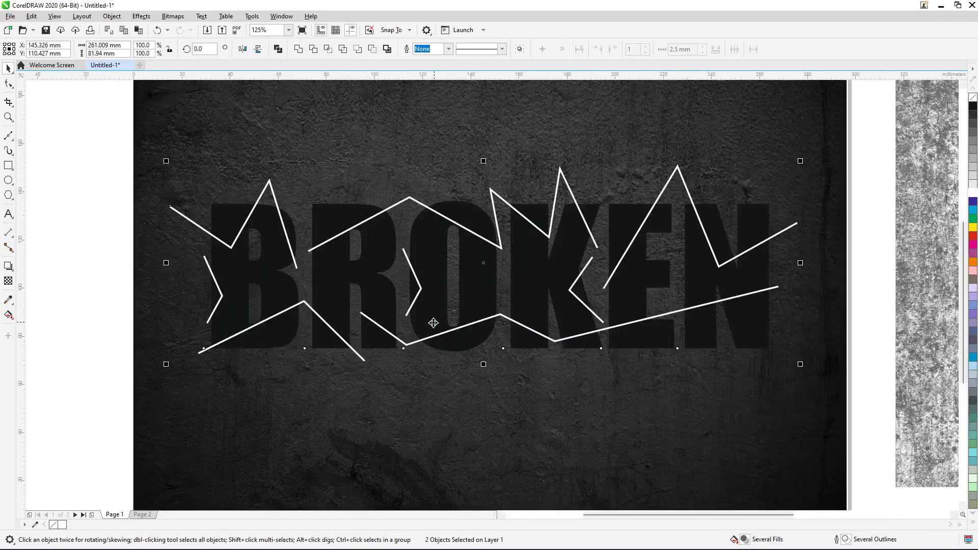
left_click(313, 50)
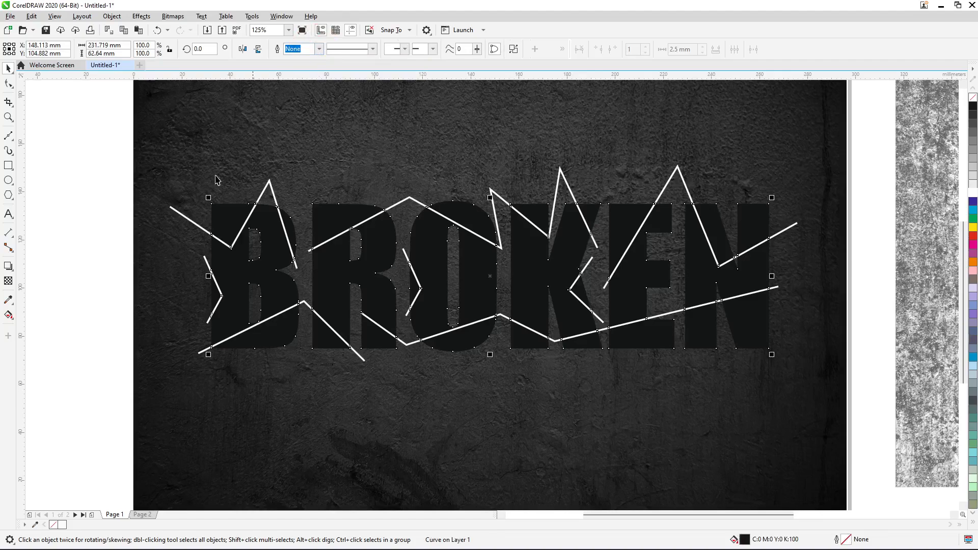
left_click(64, 184)
left_click(274, 191)
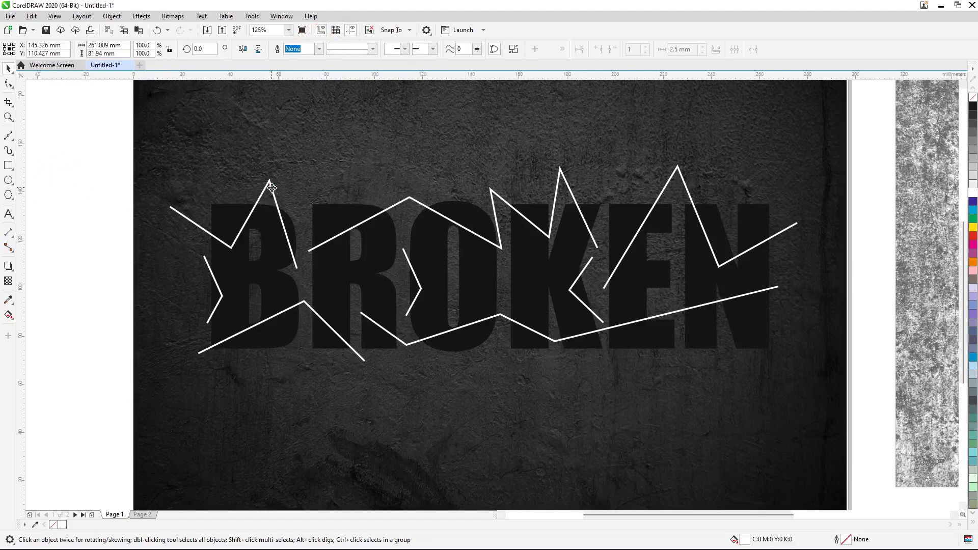
key("Delete")
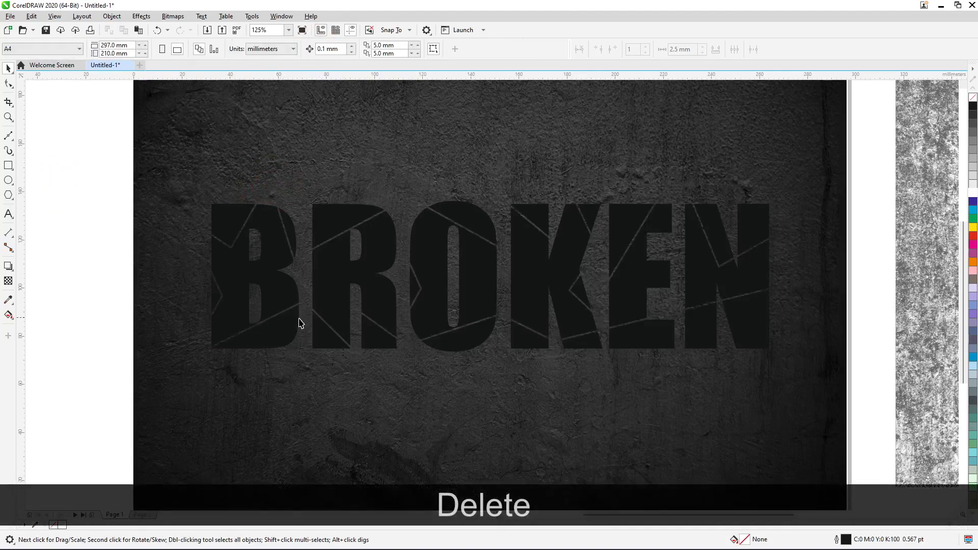
Step: Break the trimmed BROKEN curve apart into separate pieces
scroll(334, 290, "down", 1)
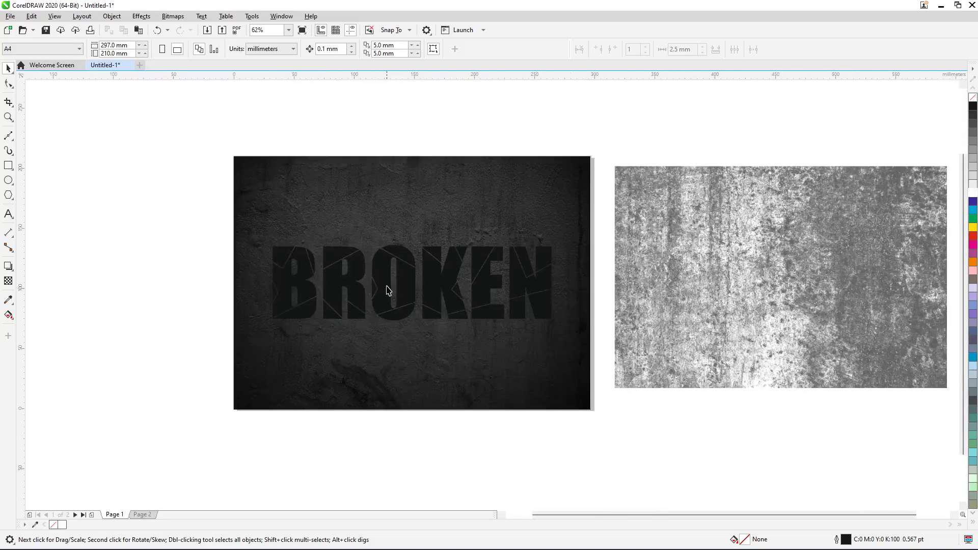
scroll(360, 287, "up", 1)
left_click(360, 287)
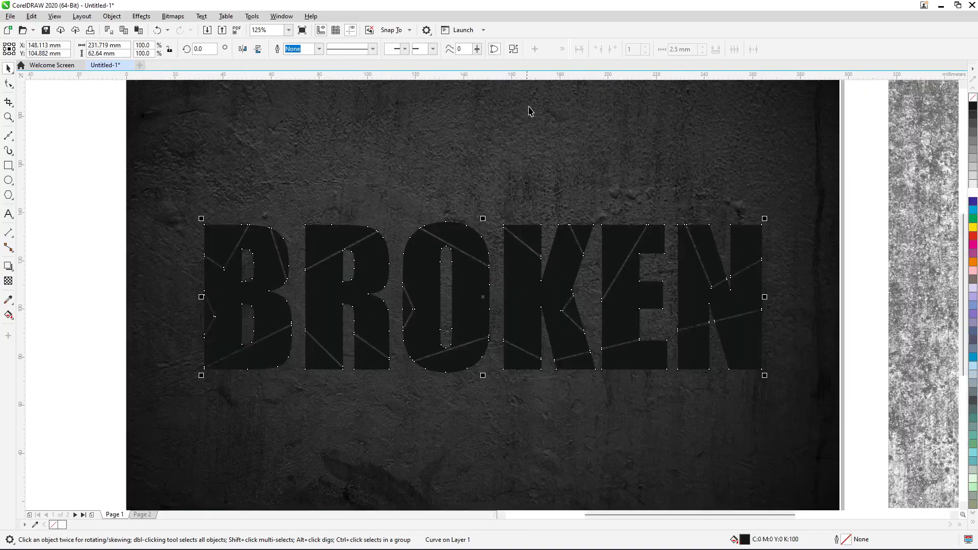
scroll(438, 245, "up", 1)
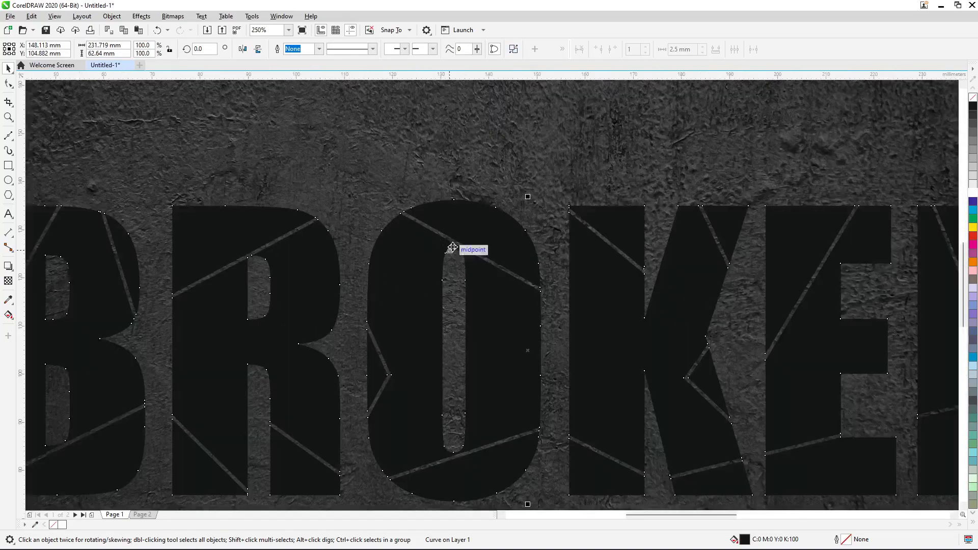
scroll(450, 246, "down", 1)
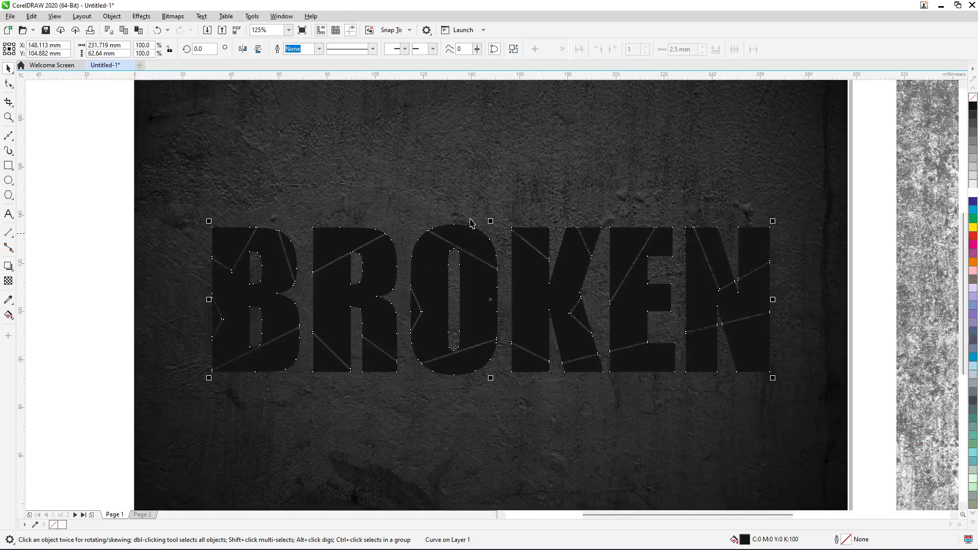
left_click(513, 49)
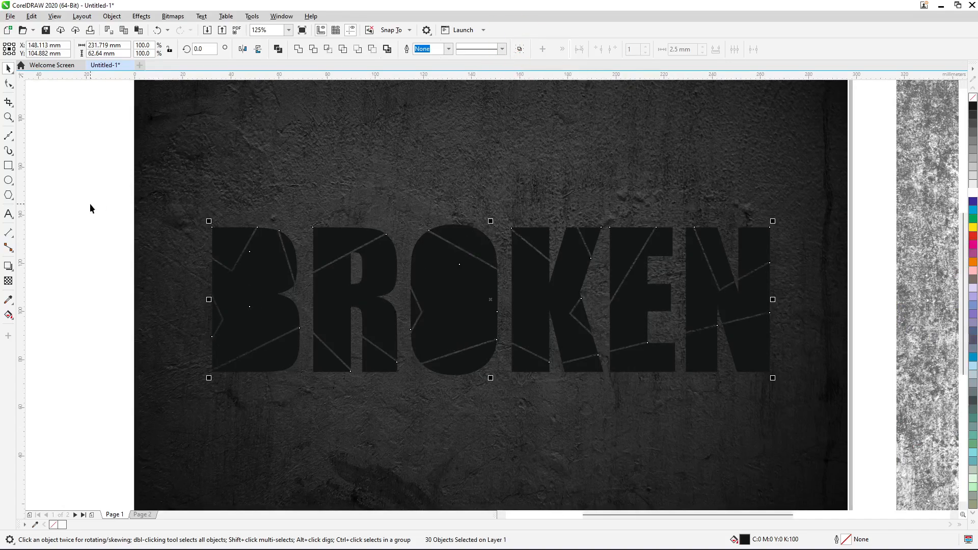
Step: Select the lower counter shape hidden behind the B, fill it white and bring it to the front
left_click(280, 266, "alt")
scroll(280, 255, "up", 2)
left_click(295, 247, "ctrl")
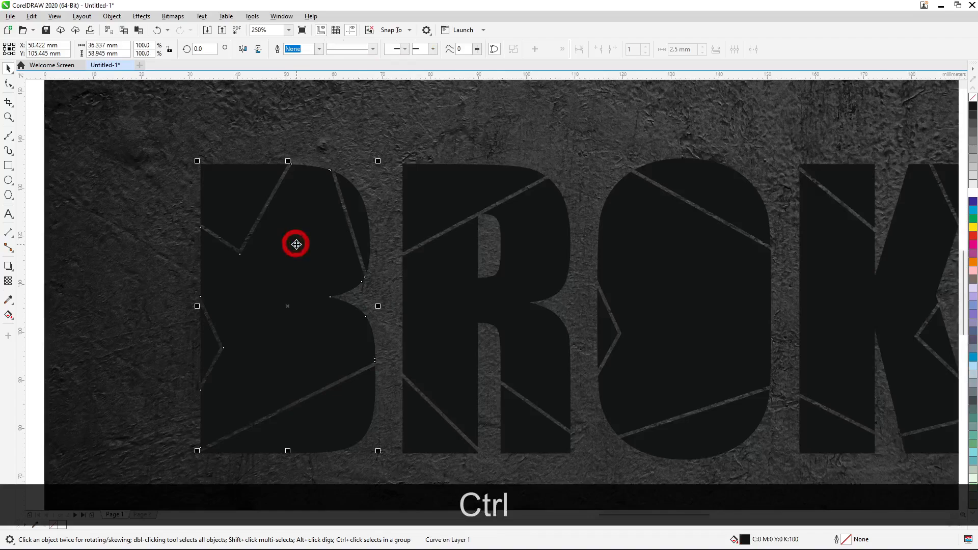
left_click(295, 370, "ctrl+alt")
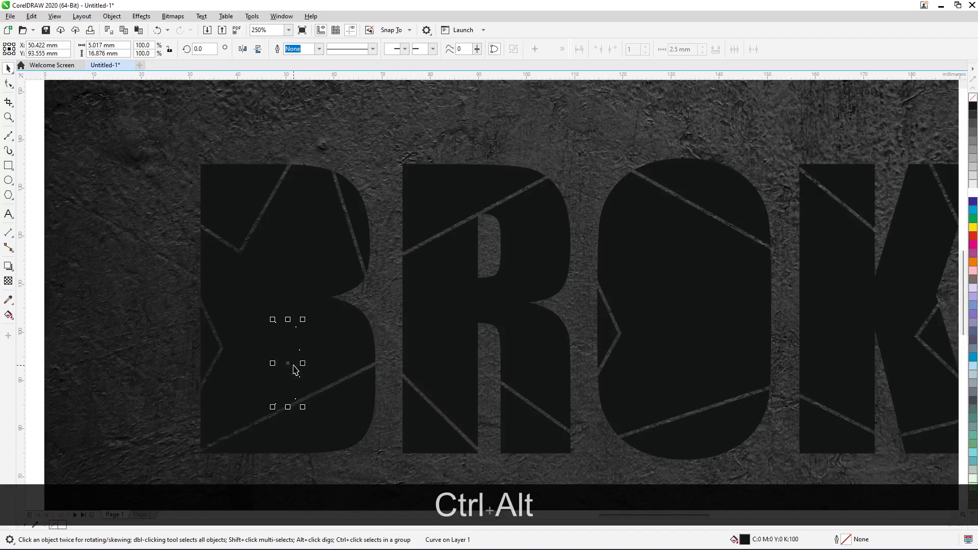
scroll(300, 321, "down", 2)
scroll(299, 336, "up", 2)
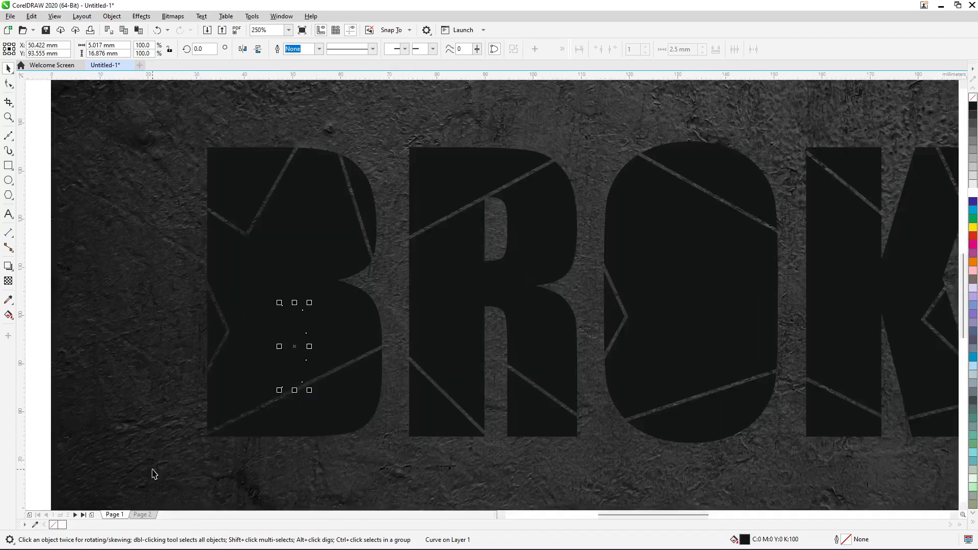
left_click(61, 525)
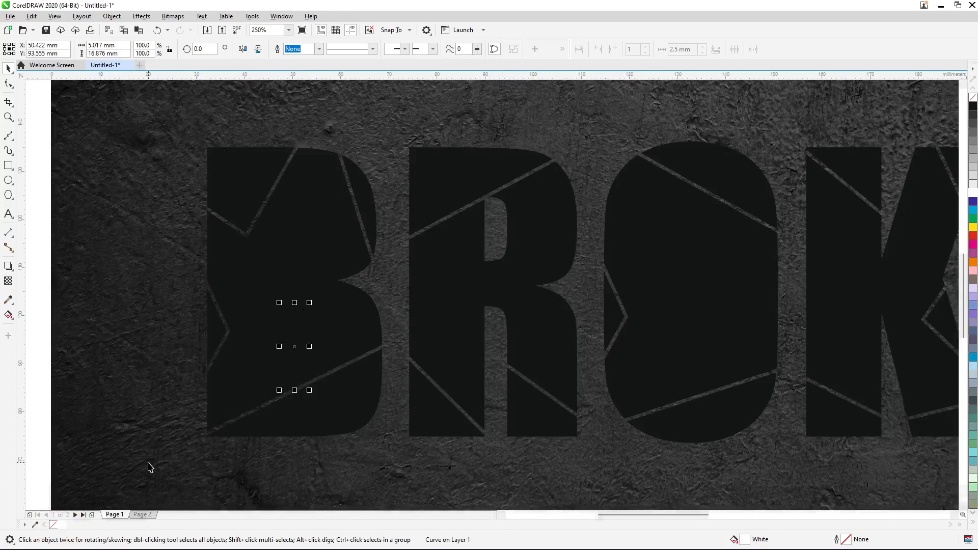
key("shift+Page_Up")
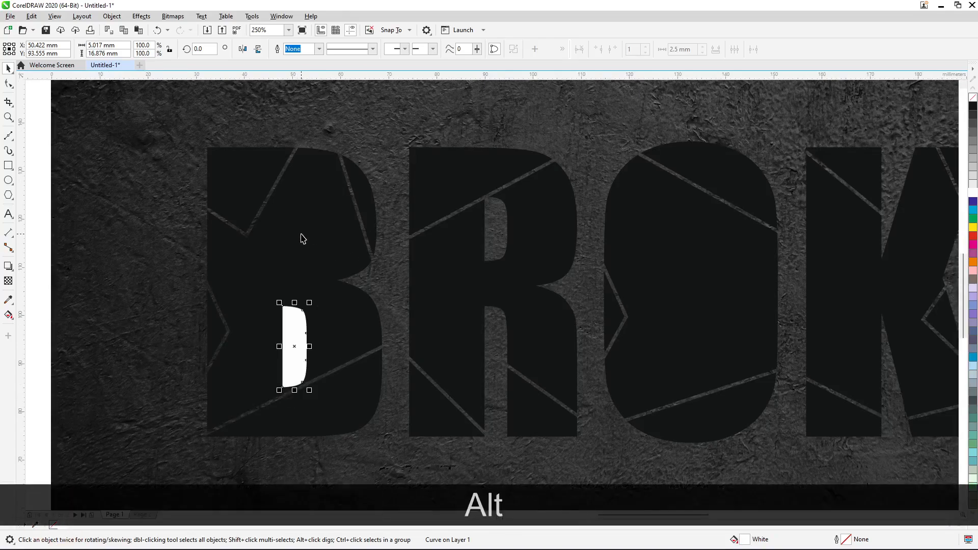
Step: Bring the B's hidden upper counter shape to the front and fill it white
left_click(301, 234, "alt")
key("shift+Page_Up")
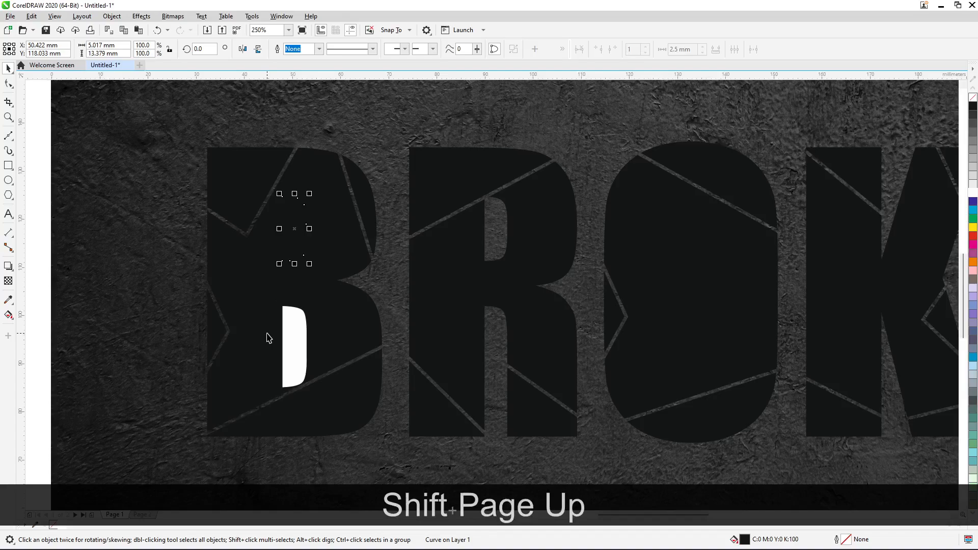
left_click(62, 525)
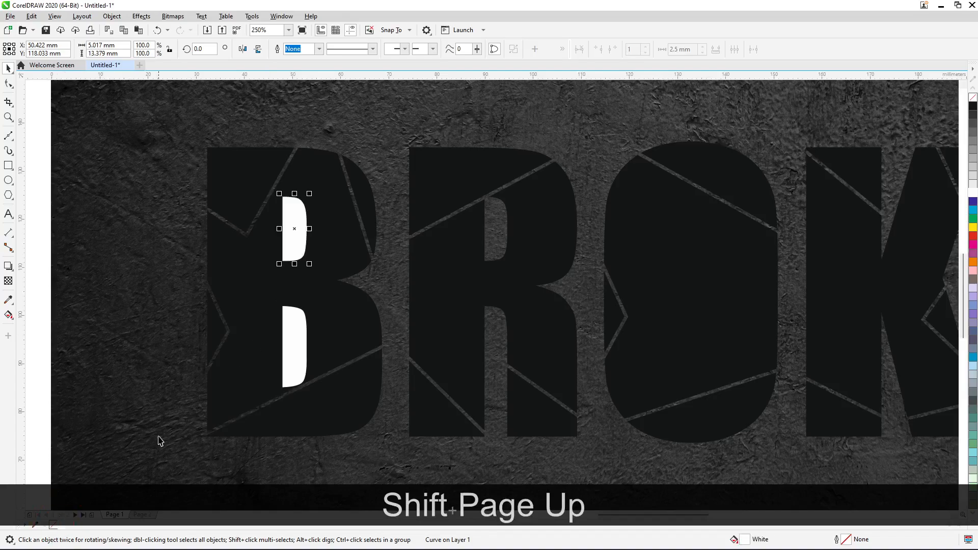
Step: Trim the main piece of the B with its two white counter shapes
scroll(300, 275, "down", 2)
scroll(303, 291, "up", 2)
key("shift")
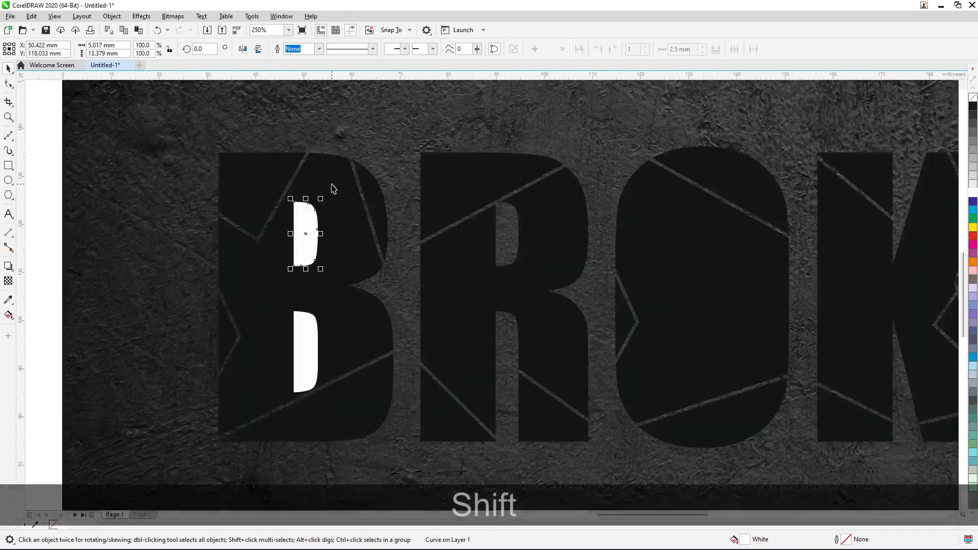
left_click(310, 325, "shift")
left_click(343, 230, "shift")
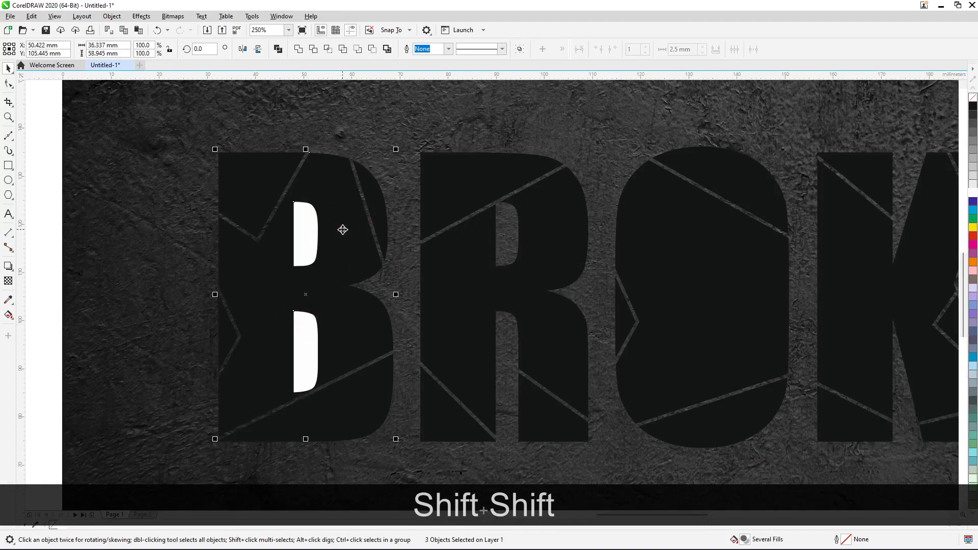
left_click(313, 49)
left_click(46, 133)
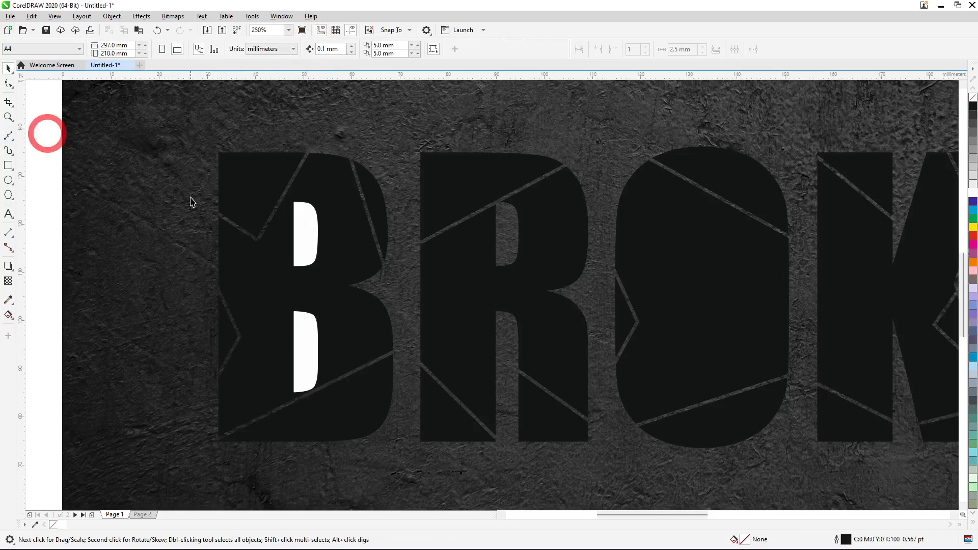
Step: Delete the upper and lower white counter shapes from the B
left_click(303, 236)
key("Delete")
left_click(312, 341)
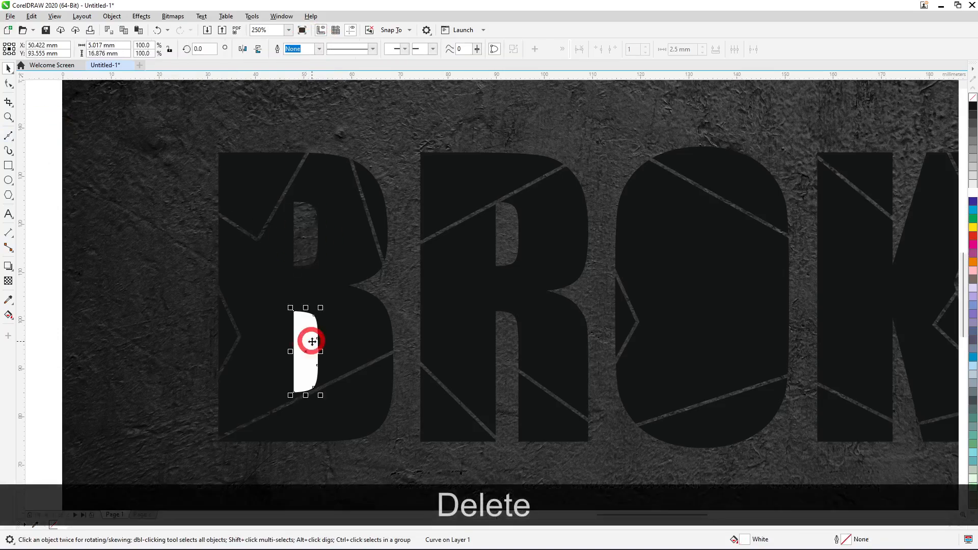
key("Delete")
Step: Select the counter shape hidden behind the O, fill it white and bring it to the front
scroll(232, 317, "down", 2)
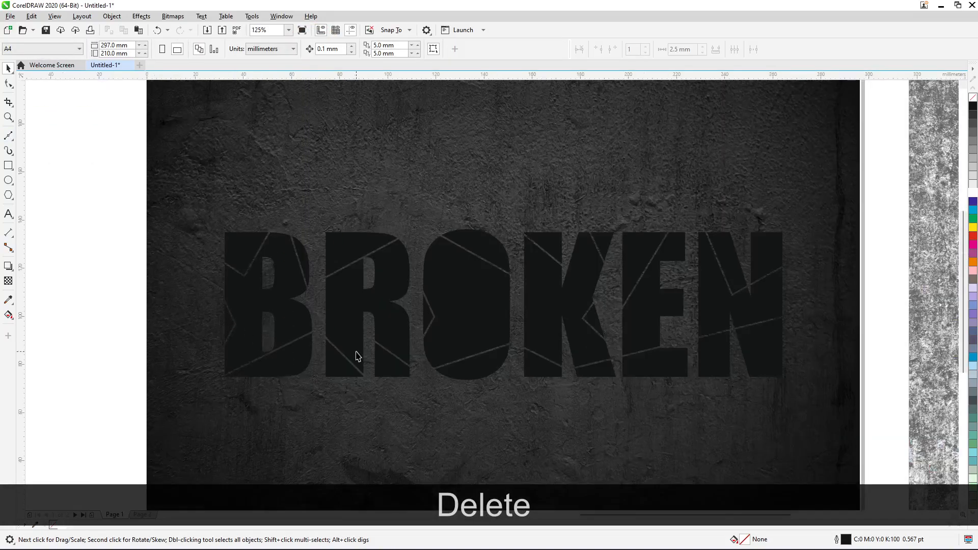
left_click(463, 301)
left_click(472, 291, "alt")
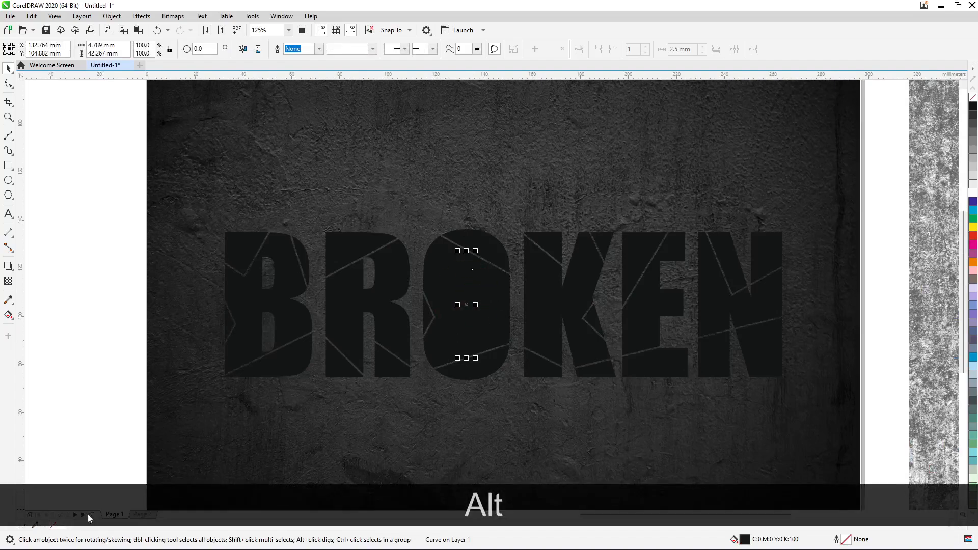
left_click(61, 524)
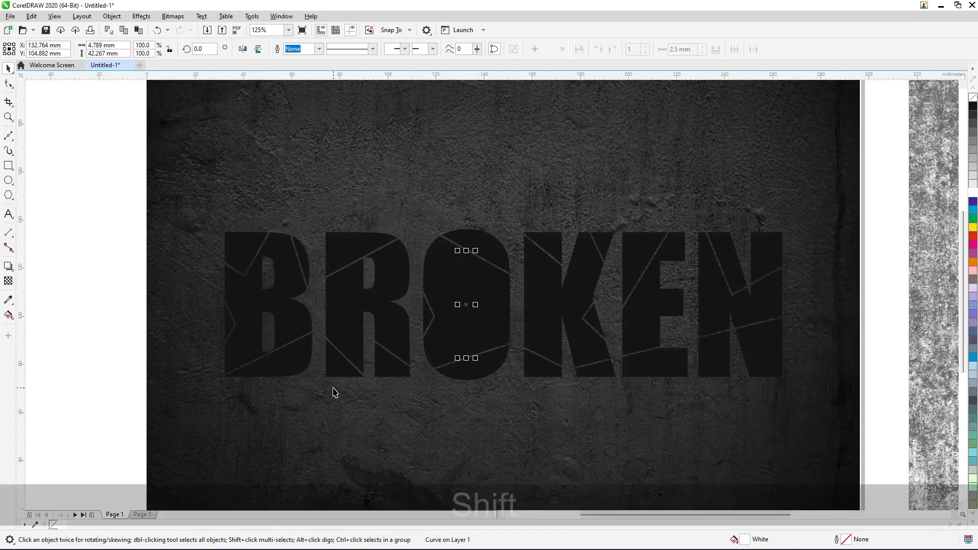
key("shift+Page_Up")
scroll(496, 312, "up", 2)
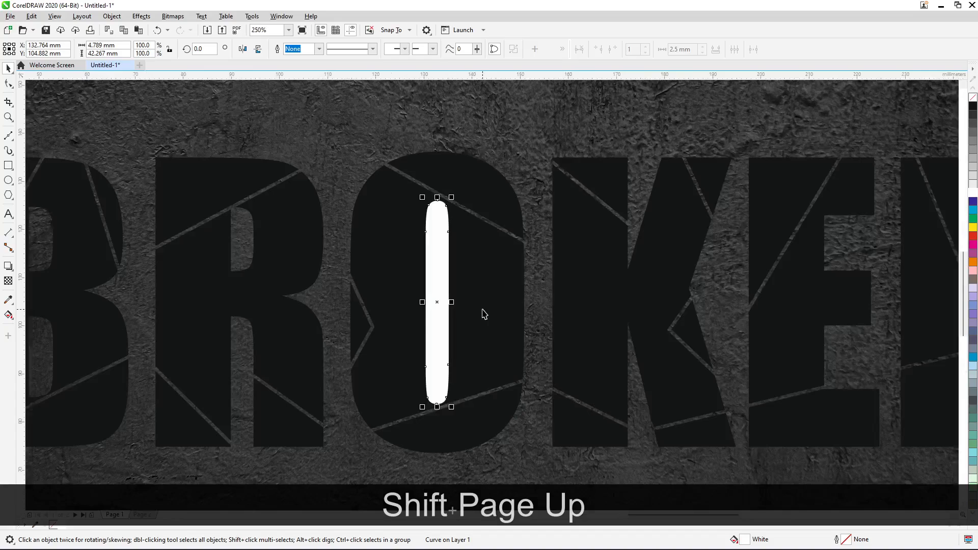
Step: Trim the main piece of the O with the white counter shape, and delete that shape
left_click(480, 291, "shift")
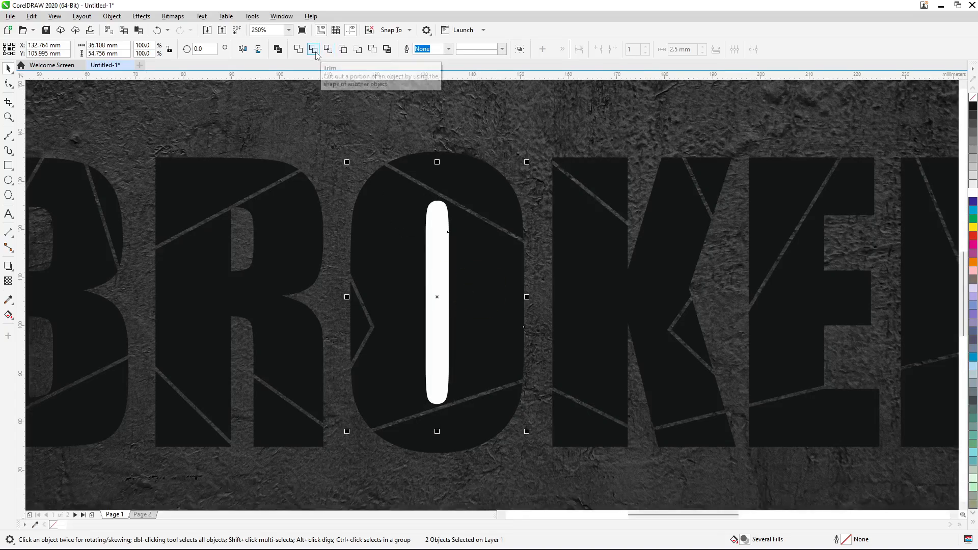
left_click(314, 49)
left_click(437, 289)
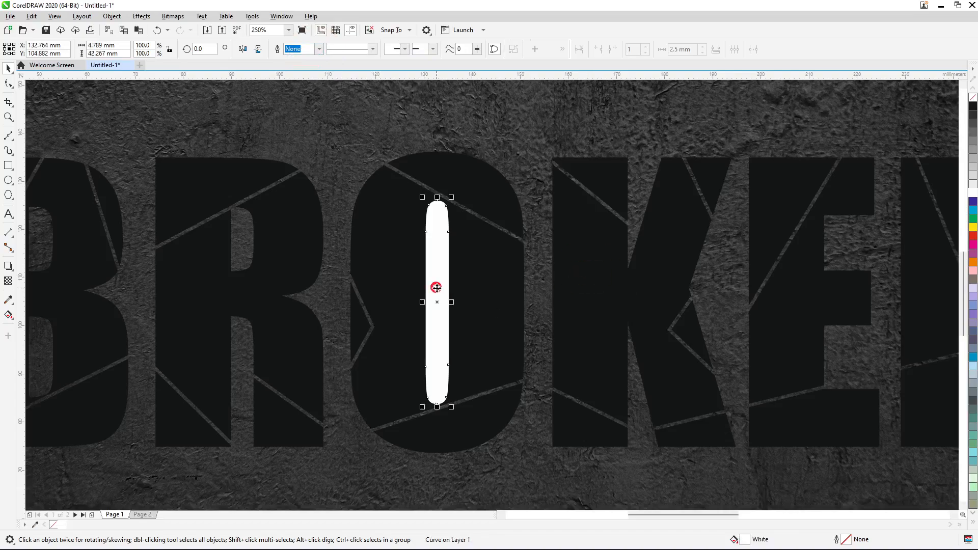
key("Delete")
key("F4")
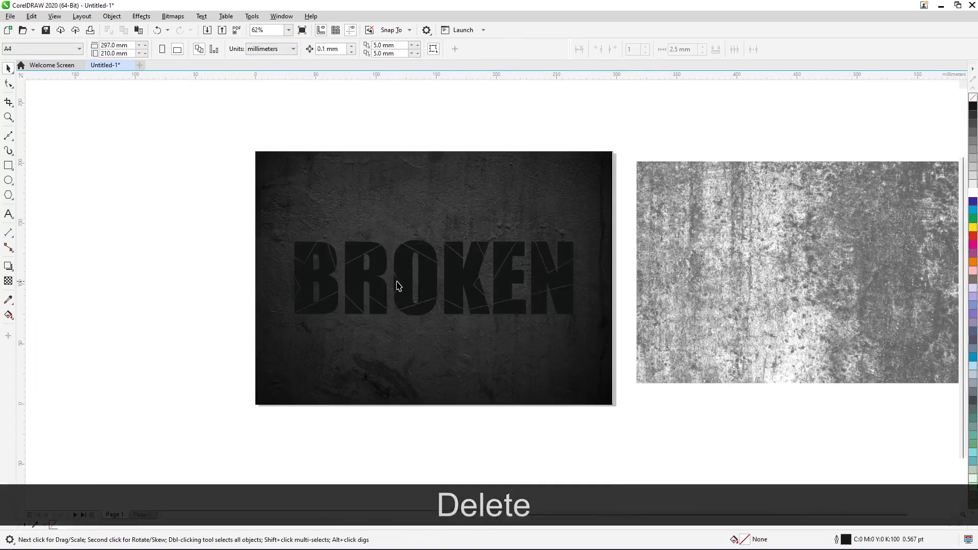
Step: Move the B's upper-left piece slightly up and to the left, away from the crack
scroll(329, 285, "up", 2)
left_click(270, 225)
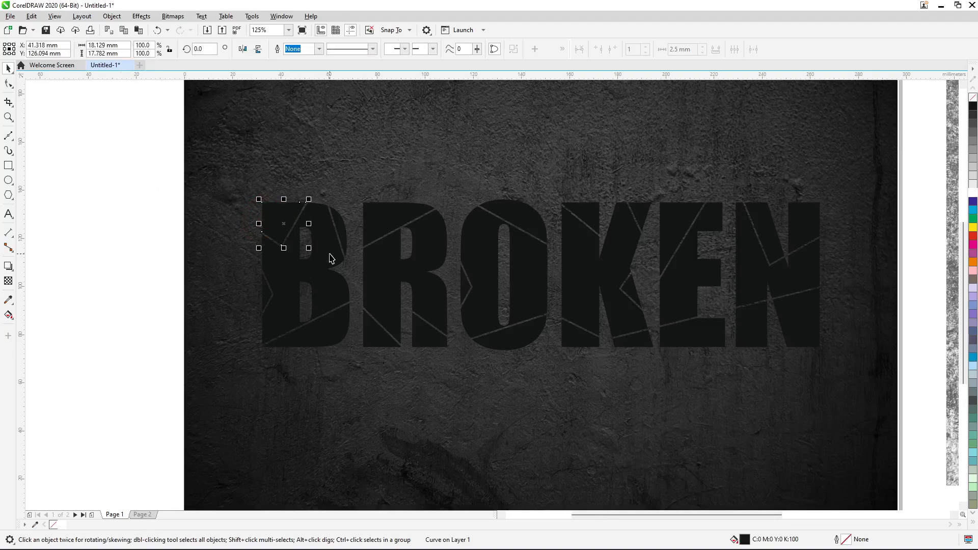
scroll(332, 258, "up", 2)
left_click_drag(227, 179, 229, 179)
Step: Rotate the narrow upper-right sliver of the B clockwise to about 357.1 degrees
left_click(347, 200)
scroll(351, 201, "up", 2)
left_click(354, 191)
left_click_drag(385, 107, 391, 115)
left_click(358, 180)
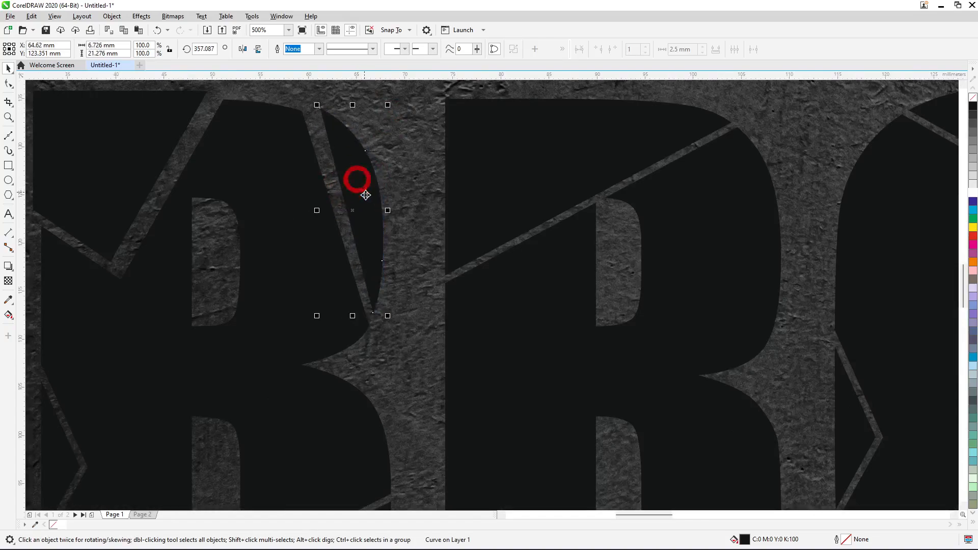
Step: Move the upper piece of the first R slightly up to widen the crack below it
scroll(365, 195, "down", 2)
left_click(447, 192)
left_click_drag(489, 190, 489, 183)
left_click(489, 183)
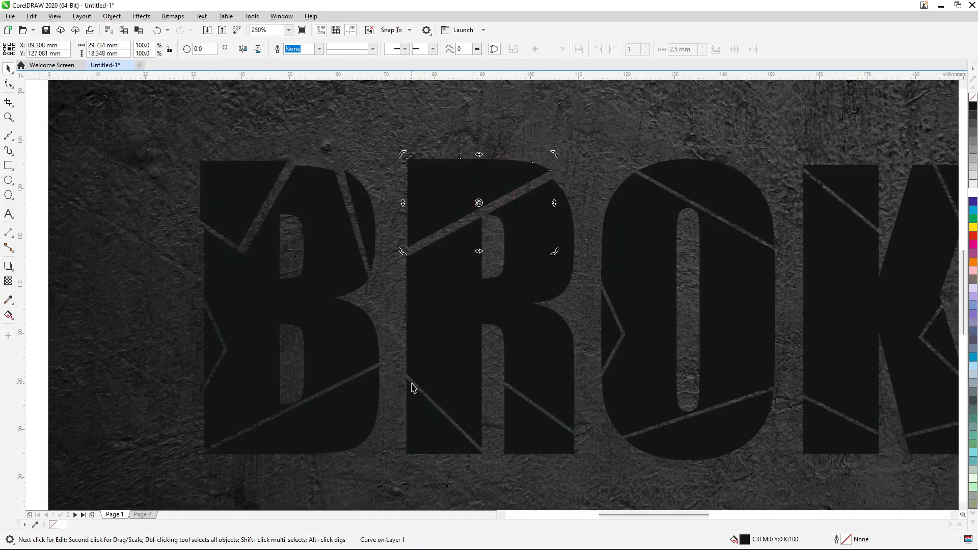
Step: Move the B's lower piece slightly down to open the crack above it
scroll(412, 388, "down", 2)
scroll(445, 426, "up", 2)
left_click(302, 389)
left_click_drag(301, 390, 304, 393)
Step: Nudge the small wedge on the B's left edge 0.4 mm to the left
left_click(173, 303)
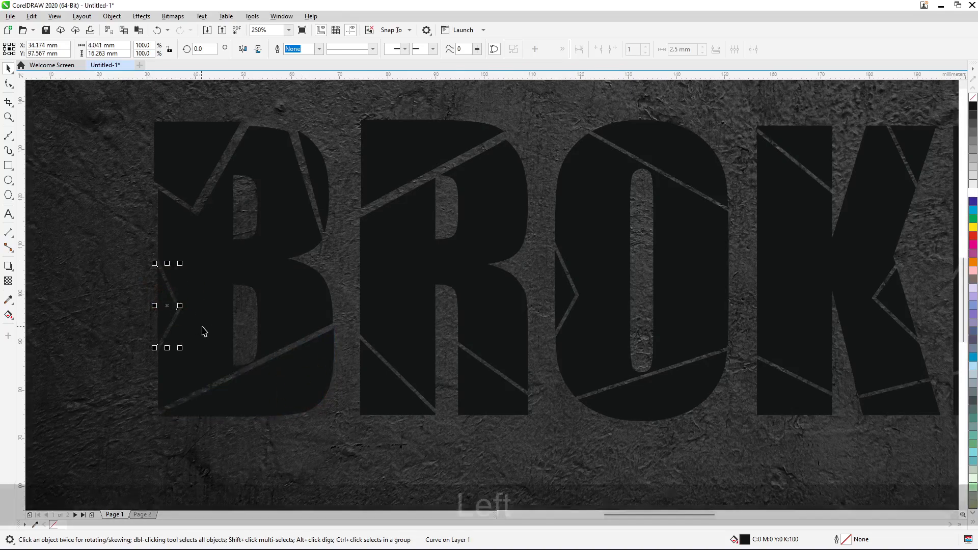
key("Left")
key("Left")
key("Left")
key("Left")
Step: Rotate the R's lower-right leg piece counterclockwise to about 5 degrees
left_click(480, 393)
left_click(483, 394)
mouse_move(452, 343)
left_mouse_down()
mouse_move(463, 345)
mouse_move(451, 348)
left_mouse_up()
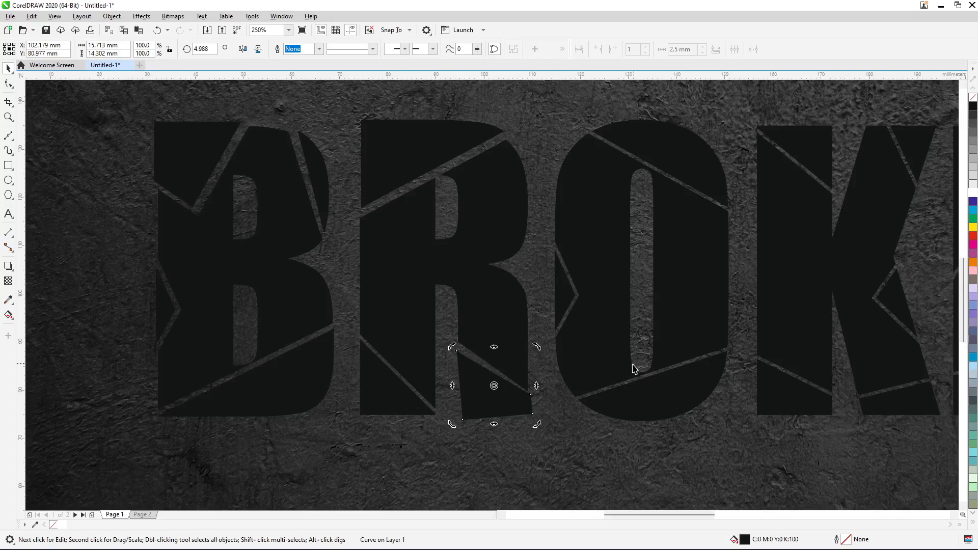
Step: Rotate the O's bottom piece to about 358.7 degrees and nudge it 0.5 mm down
left_click(681, 402)
left_click(701, 388)
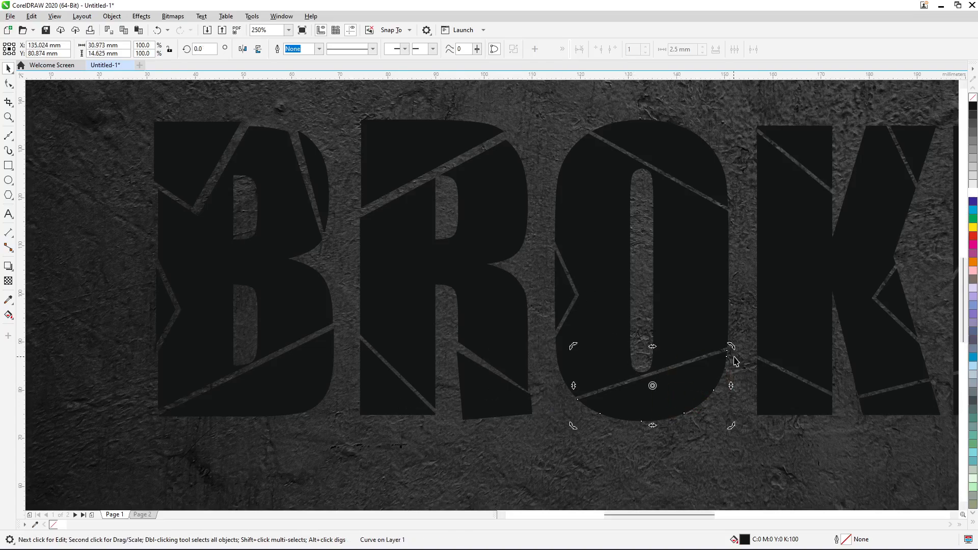
left_click_drag(732, 347, 735, 345)
left_click(695, 388)
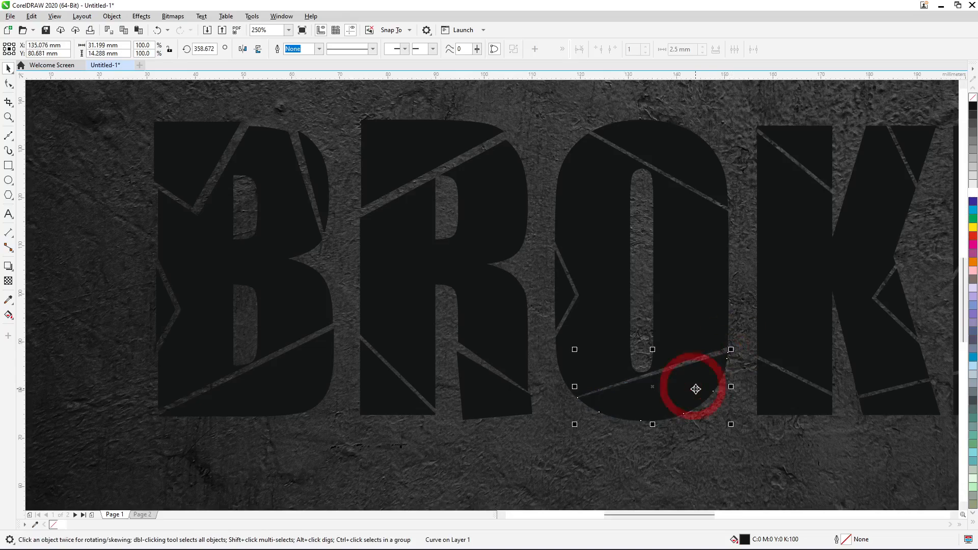
left_click(695, 389)
key("Down")
key("Down")
key("Down")
key("Down")
key("Down")
Step: Move the O's top piece about 0.5 mm up and rotate it to about 358.1 degrees
left_click(679, 163)
left_click(675, 144)
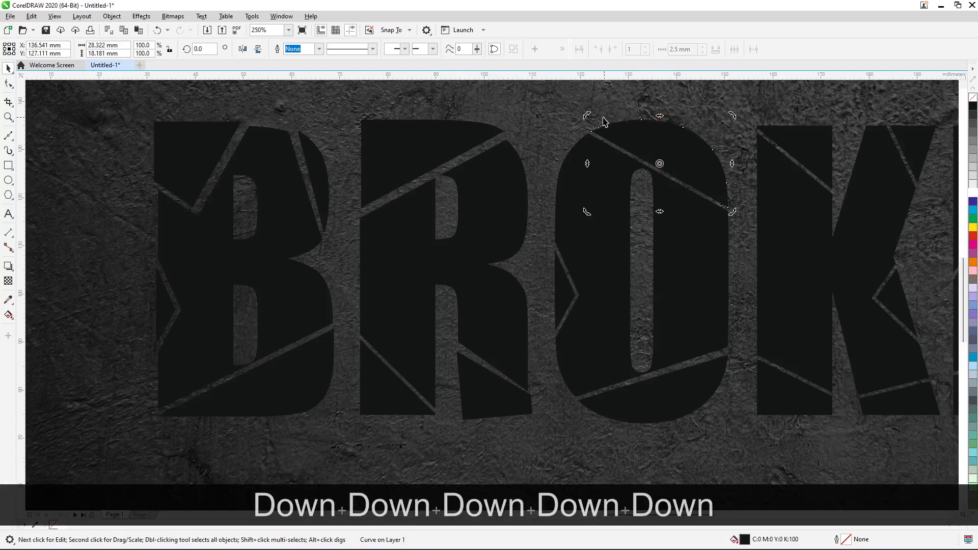
left_click_drag(668, 141, 668, 139)
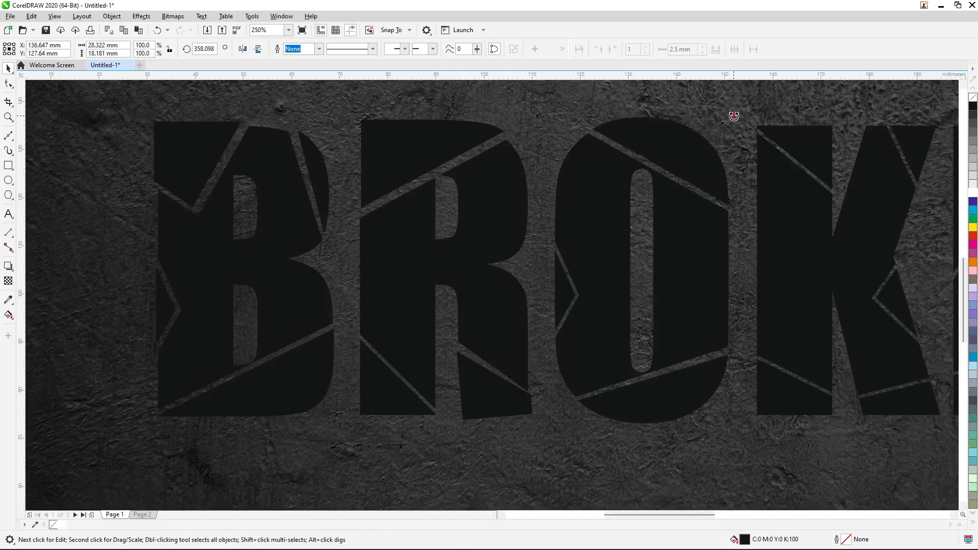
Step: Rotate the wedge on the O's left edge to about 3.4 degrees and move it about 0.6 mm left and 0.3 mm up
left_click(570, 297)
scroll(568, 300, "up", 1)
left_click(558, 255)
left_click_drag(533, 196, 530, 196)
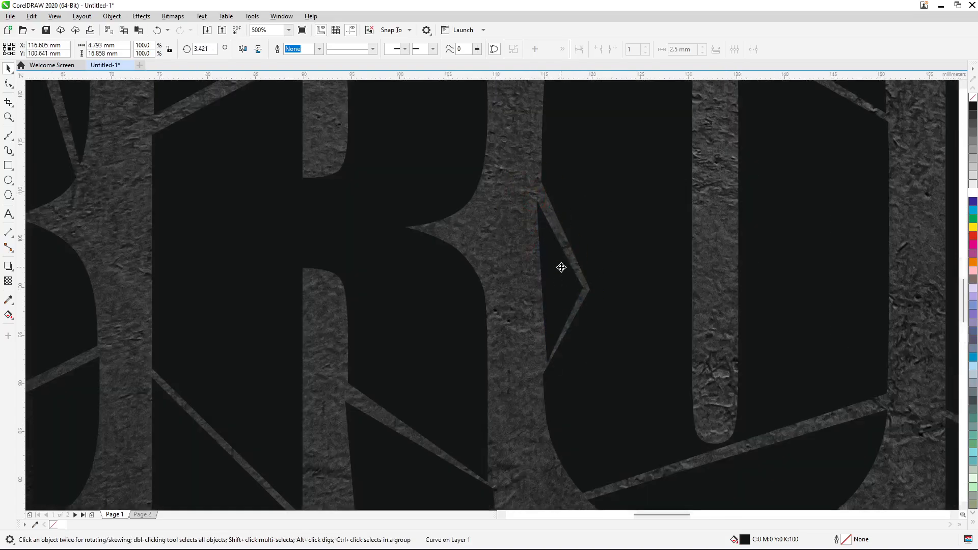
left_click(549, 253)
scroll(543, 308, "down", 1)
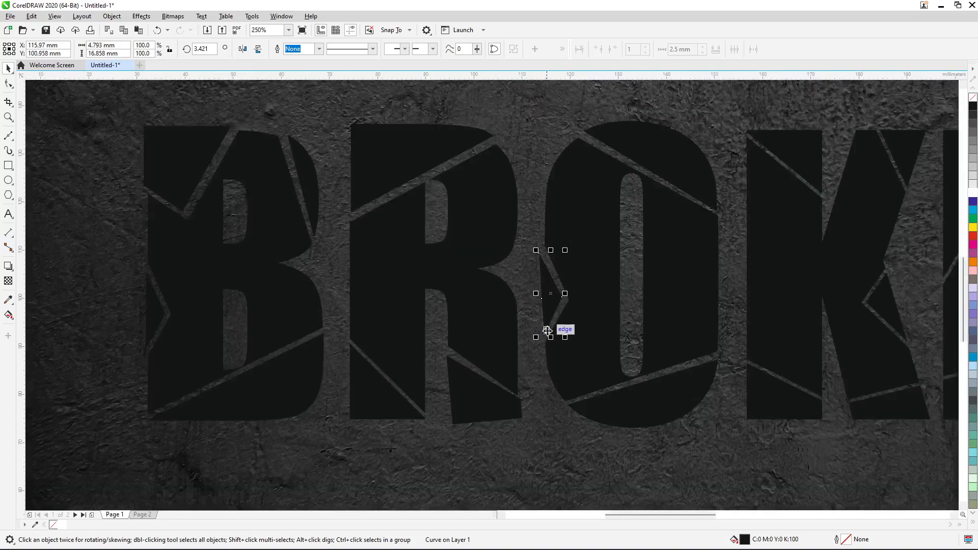
Step: Move the K's upper-left piece slightly up and to the right
scroll(582, 383, "down", 1)
scroll(793, 280, "up", 1)
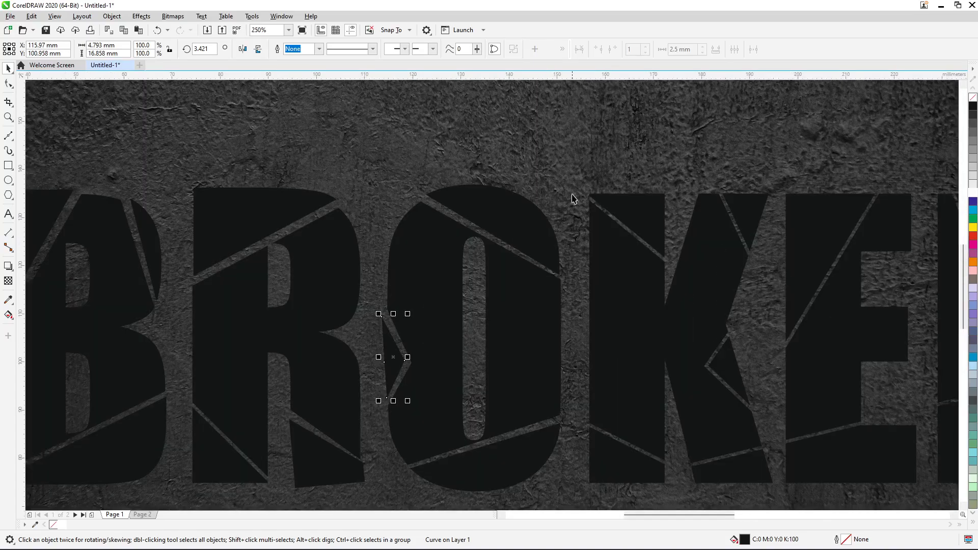
scroll(572, 199, "down", 1)
left_click(611, 218)
scroll(612, 217, "up", 1)
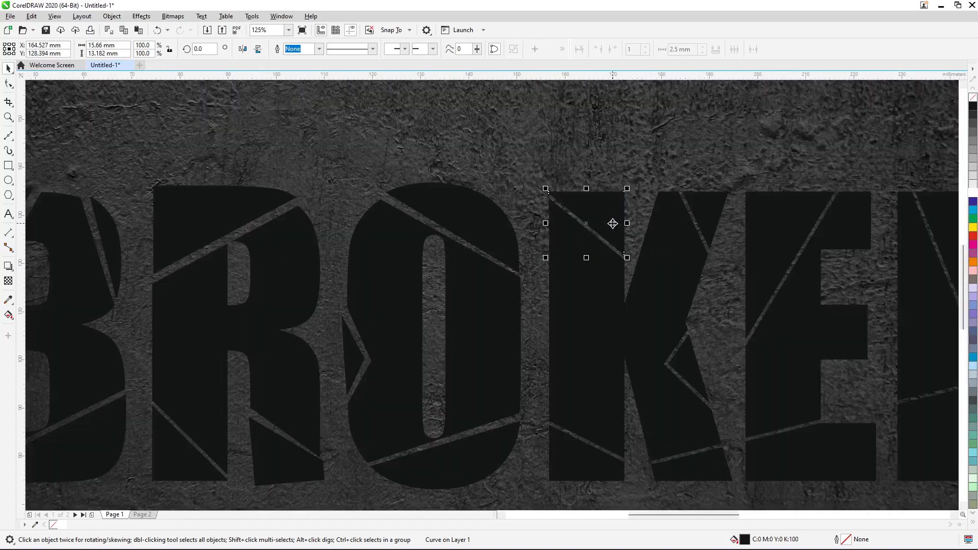
left_click_drag(610, 213, 614, 212)
Step: Move the K's upper-right piece outward, up and to the right, and fine-tune its position with small left and down nudges
scroll(605, 221, "down", 1)
left_click(661, 218)
scroll(662, 219, "up", 1)
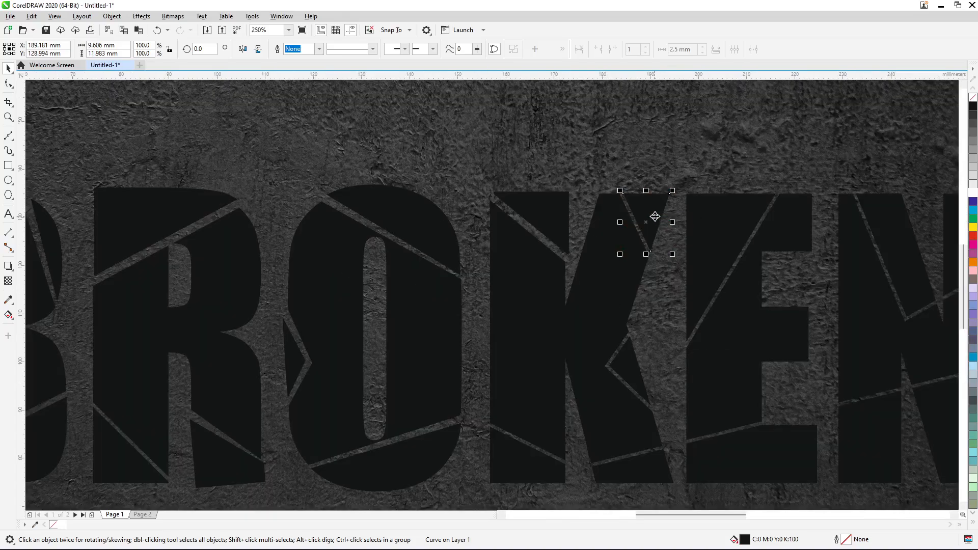
scroll(653, 213, "up", 1)
left_click_drag(648, 211, 655, 210)
scroll(642, 229, "down", 1)
scroll(627, 275, "down", 1)
key("Left")
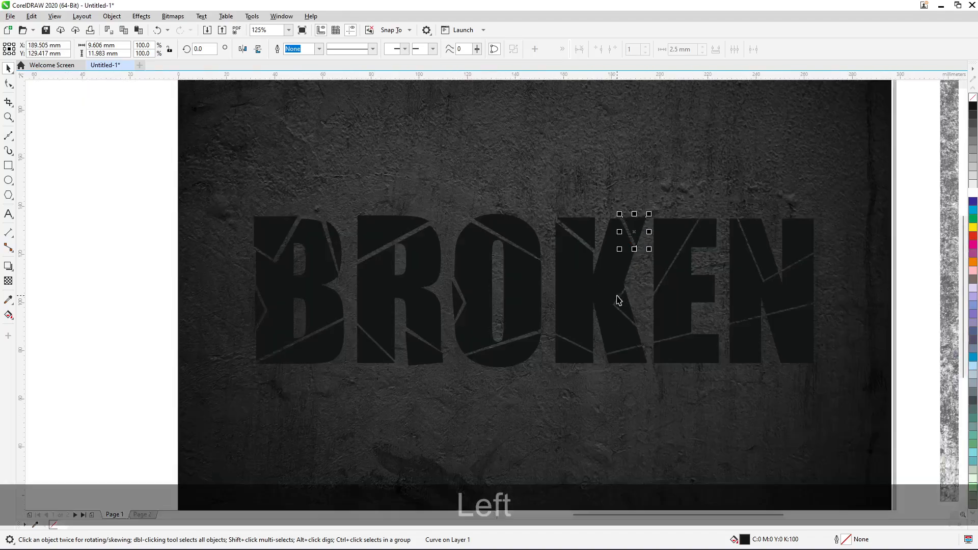
key("Down")
key("Down")
Step: Nudge the K's middle-right wedge 0.2 mm right and shift its lower-right foot piece slightly down
left_click(625, 306)
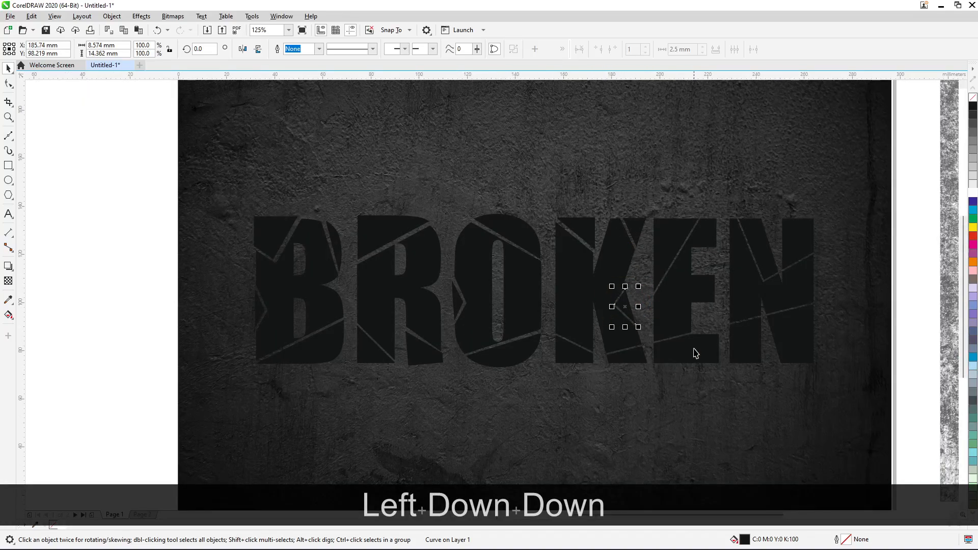
key("Right")
key("Right")
left_click(627, 359)
scroll(627, 367, "up", 1)
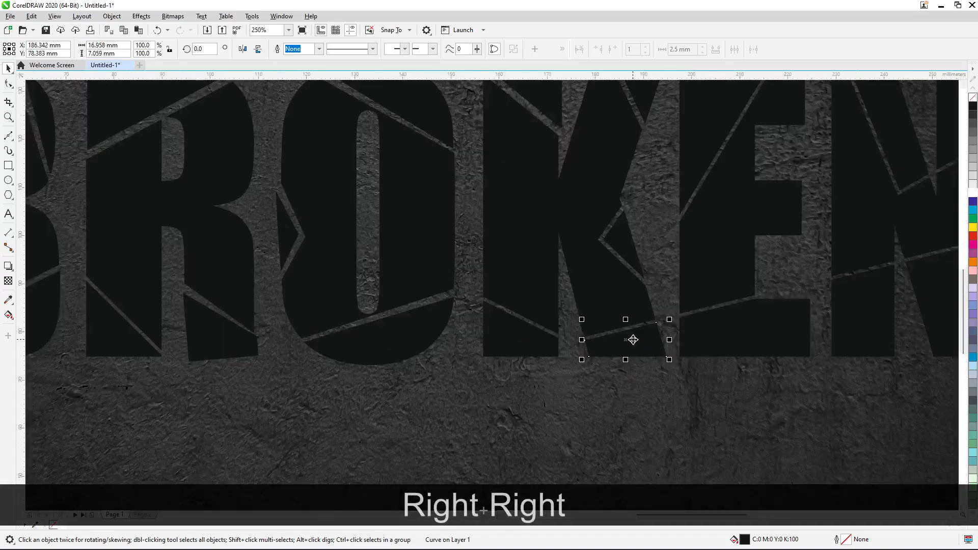
Step: Rotate the K's lower-left piece slightly counterclockwise
left_click(498, 343)
scroll(504, 343, "up", 1)
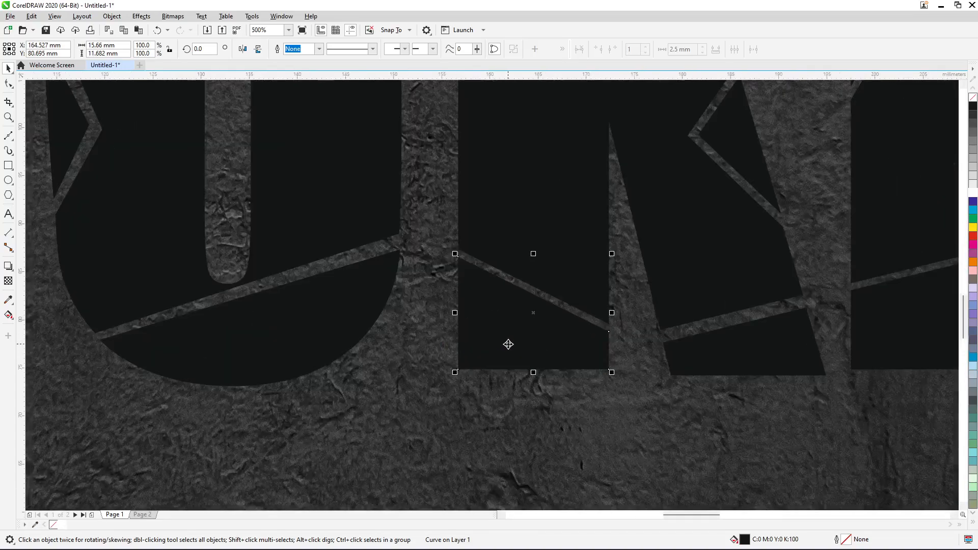
left_click(509, 340)
left_click_drag(455, 254, 447, 255)
Step: Rotate the E's bottom piece to about 1.6 degrees, shift it down and right, and nudge it 0.3 mm back up
scroll(459, 326, "down", 2)
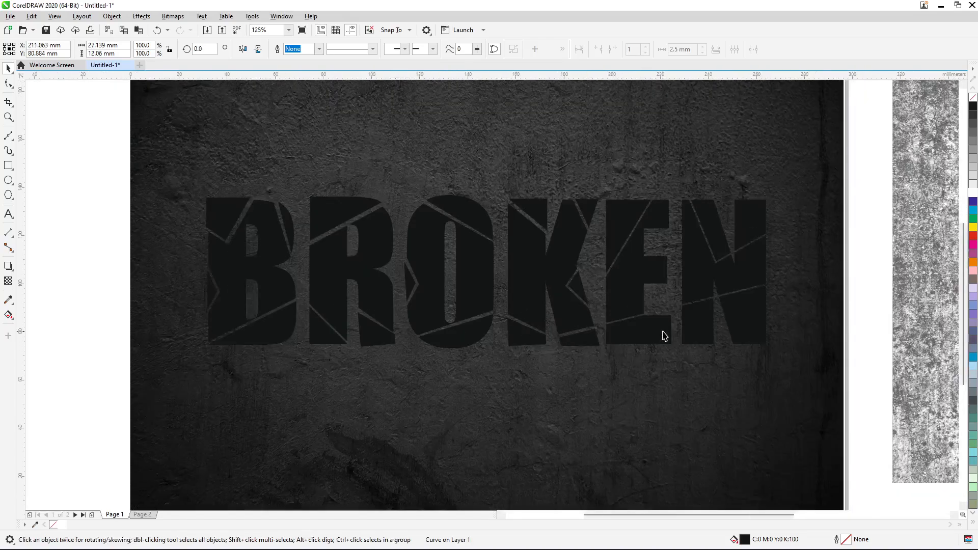
scroll(662, 336, "up", 2)
left_click(641, 334)
left_click_drag(731, 371, 731, 359)
left_click_drag(666, 290, 670, 298)
scroll(607, 338, "down", 1)
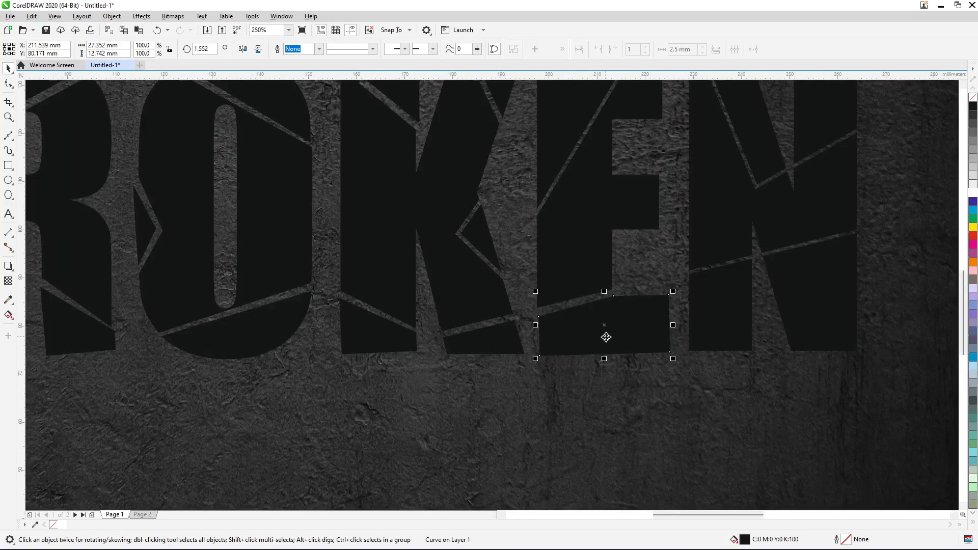
key("Up")
key("Up")
key("Up")
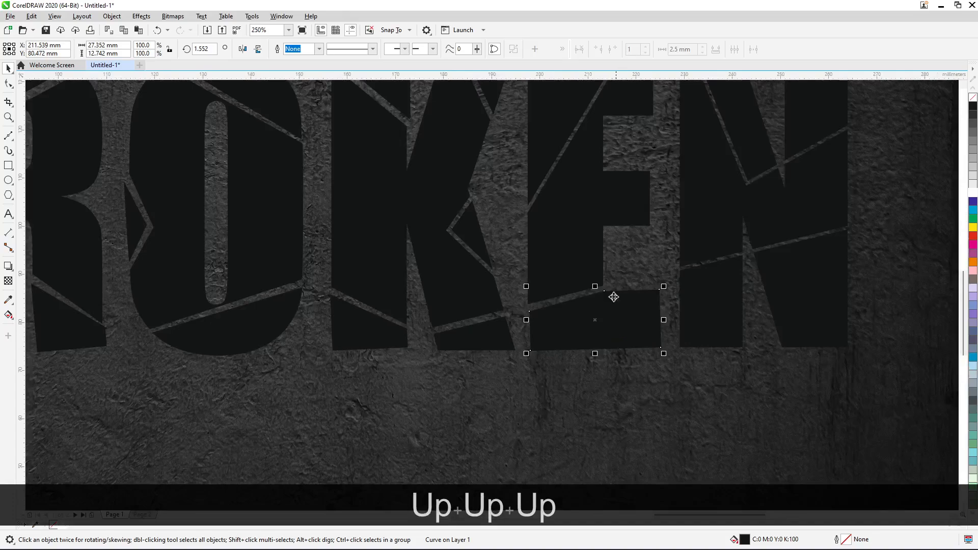
Step: Move the E's upper-left piece slightly up
scroll(614, 297, "down", 3)
left_click(557, 191)
scroll(558, 184, "up", 3)
left_click_drag(558, 181, 558, 178)
scroll(625, 299, "down", 3)
Step: Move the N's upper-right piece slightly up and rotate it slightly clockwise
scroll(684, 282, "up", 3)
left_click(741, 228)
left_click(747, 208)
left_click_drag(776, 169, 779, 171)
Step: Rotate the N's lower-right piece to about 2.2 degrees and move it about 0.6 mm down
left_click(738, 402)
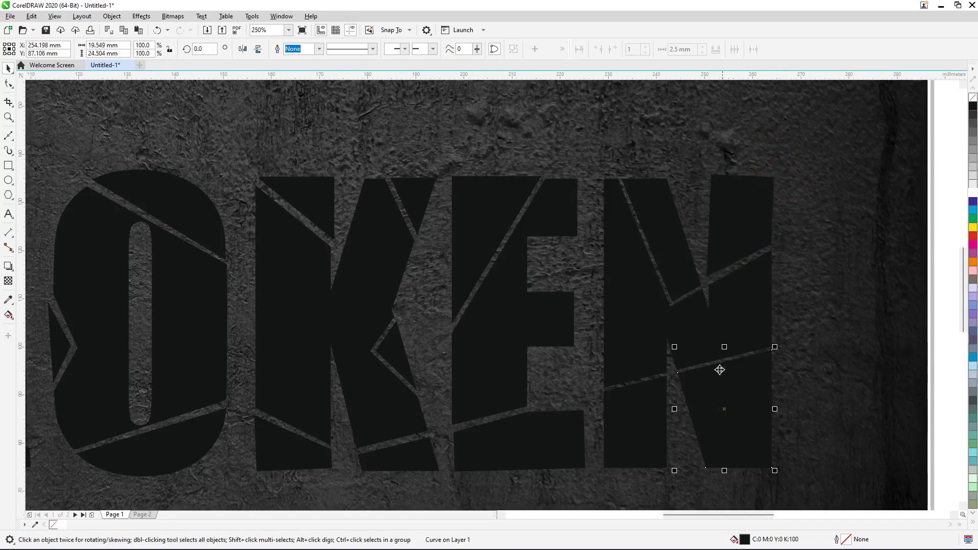
scroll(720, 370, "down", 3)
scroll(720, 398, "up", 3)
left_click(681, 426)
left_click_drag(657, 426, 659, 424)
left_click(726, 381)
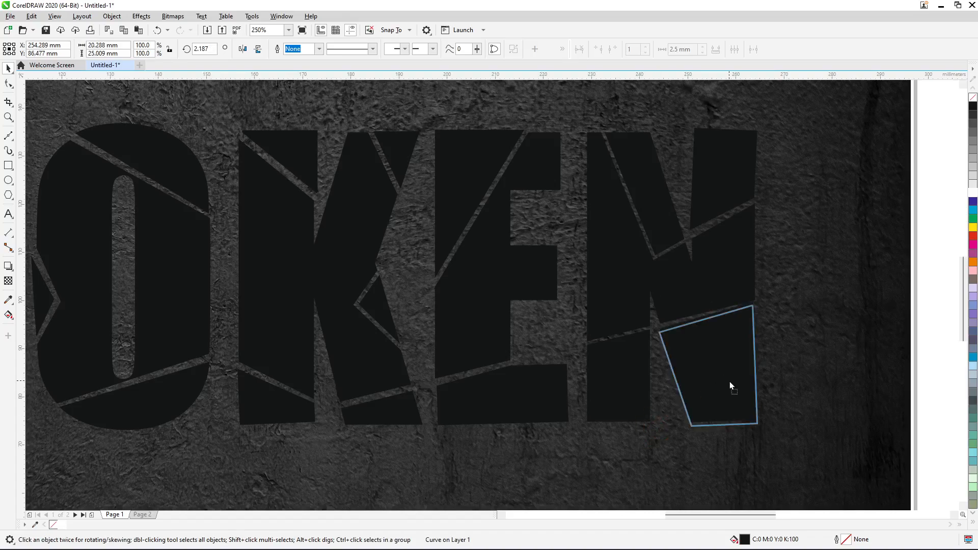
left_click_drag(730, 382, 731, 383)
Step: Shift the N's lower-left piece slightly down and rotate it to about 1.6 degrees
left_click(616, 382)
scroll(618, 377, "up", 3)
left_click(581, 426)
left_click_drag(556, 436, 559, 437)
left_click(645, 361)
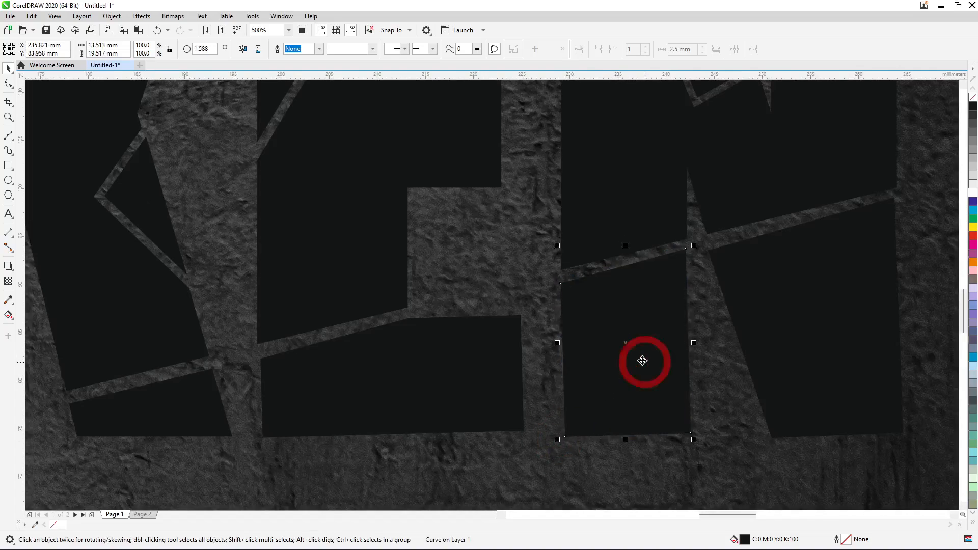
Step: Select all the letter pieces of BROKEN and weld them into a single object
scroll(644, 364, "down", 6)
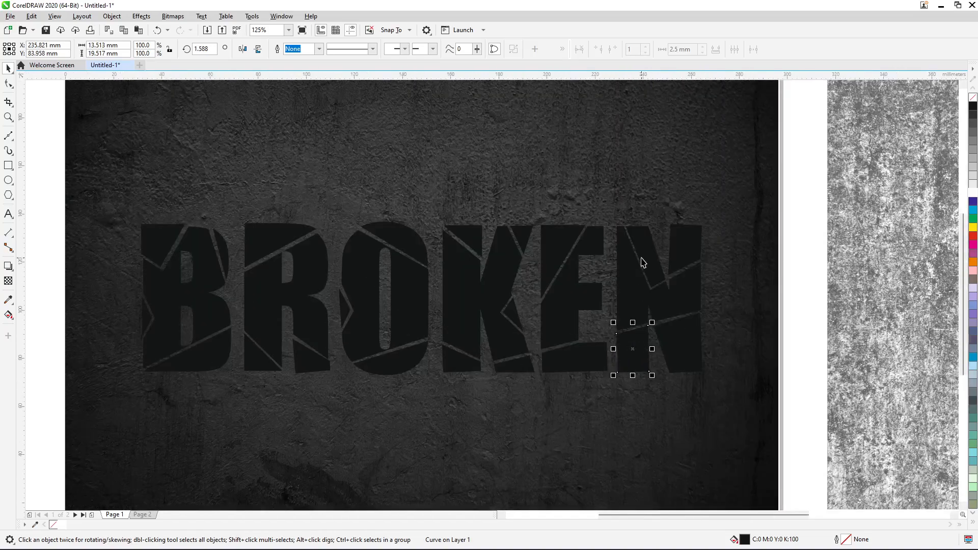
left_click(560, 232)
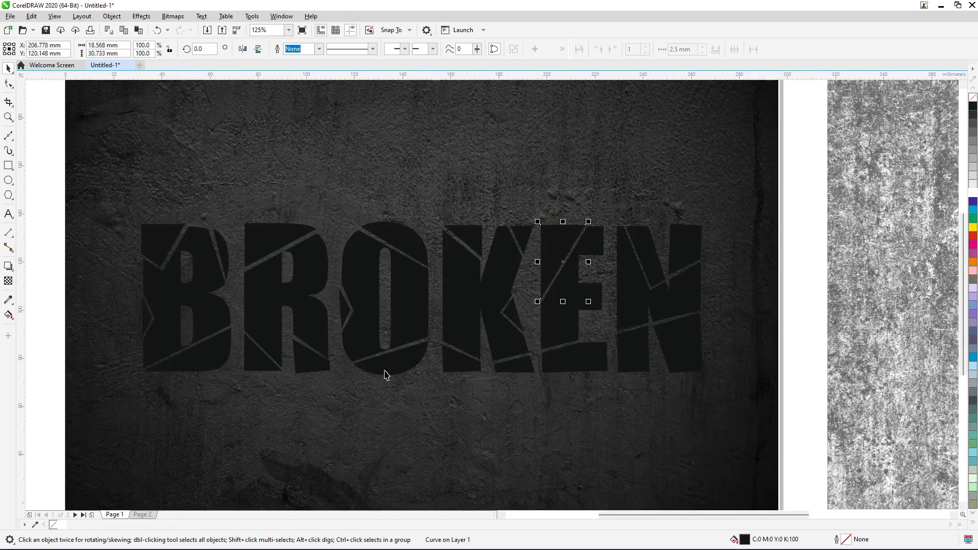
left_click_drag(53, 192, 739, 444)
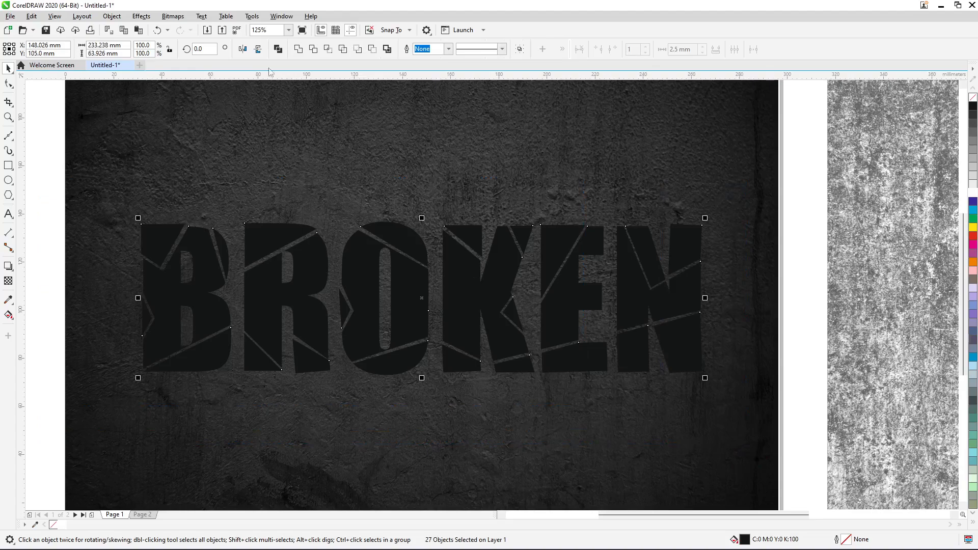
left_click(298, 50)
scroll(381, 209, "down", 2)
left_click(669, 260)
left_click(437, 251)
scroll(398, 240, "up", 2)
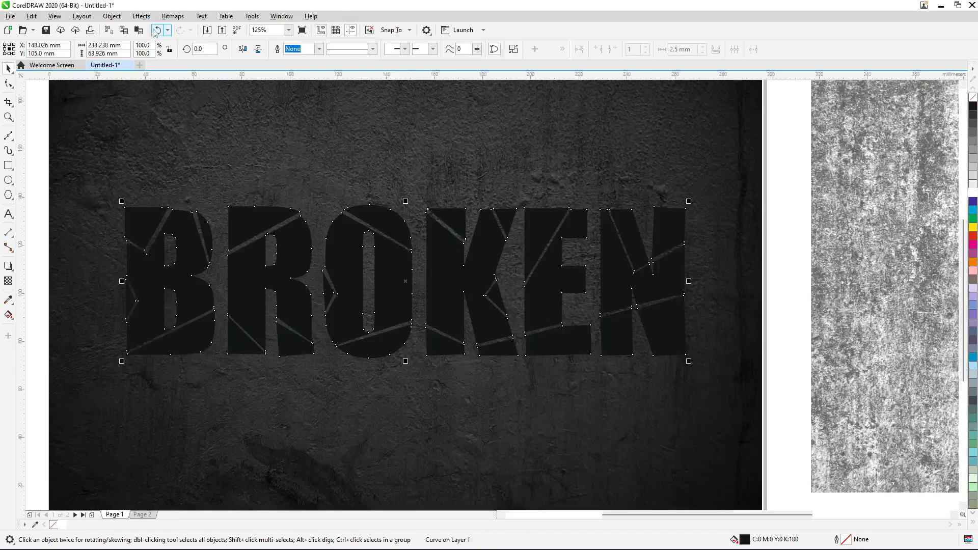
Step: Turn the welded BROKEN lettering into an empty PowerClip frame and place the grunge texture bitmap inside it
left_click(112, 16)
mouse_move(128, 54)
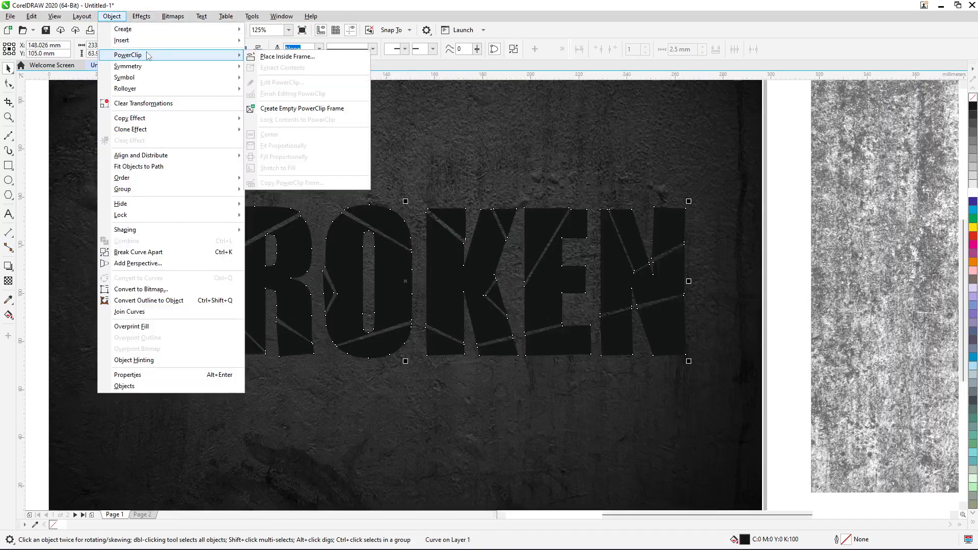
left_click(299, 108)
left_click_drag(822, 329, 183, 263)
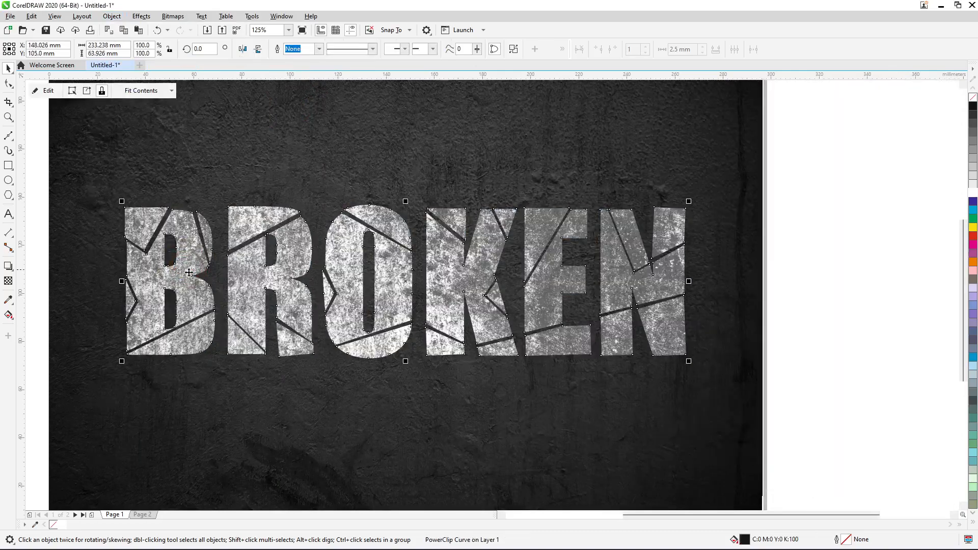
scroll(502, 310, "down", 1)
scroll(451, 305, "up", 1)
Step: Edit the texture inside the BROKEN PowerClip, setting brightness to 50 and contrast to 28 and slightly raising intensity
left_click(452, 304, "ctrl")
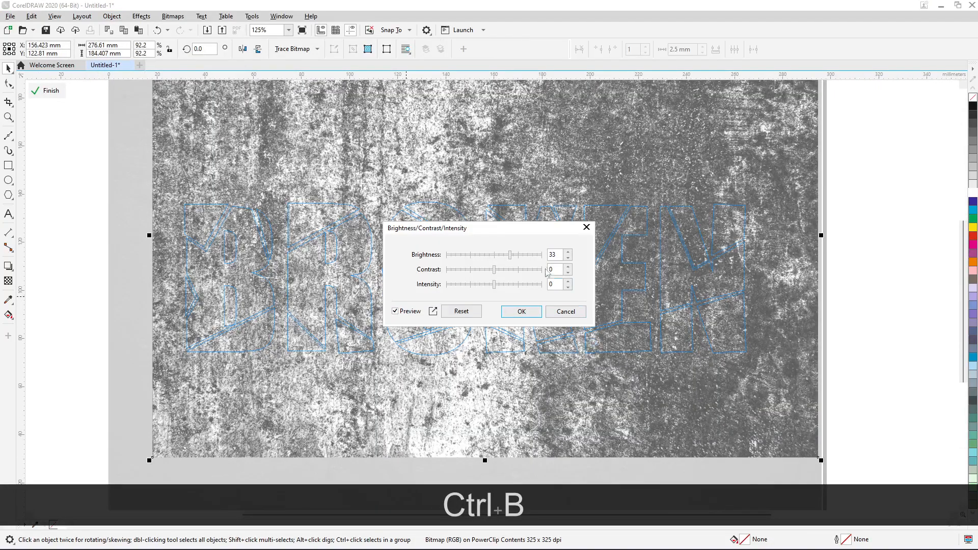
left_click_drag(527, 234, 681, 245)
left_click(660, 281)
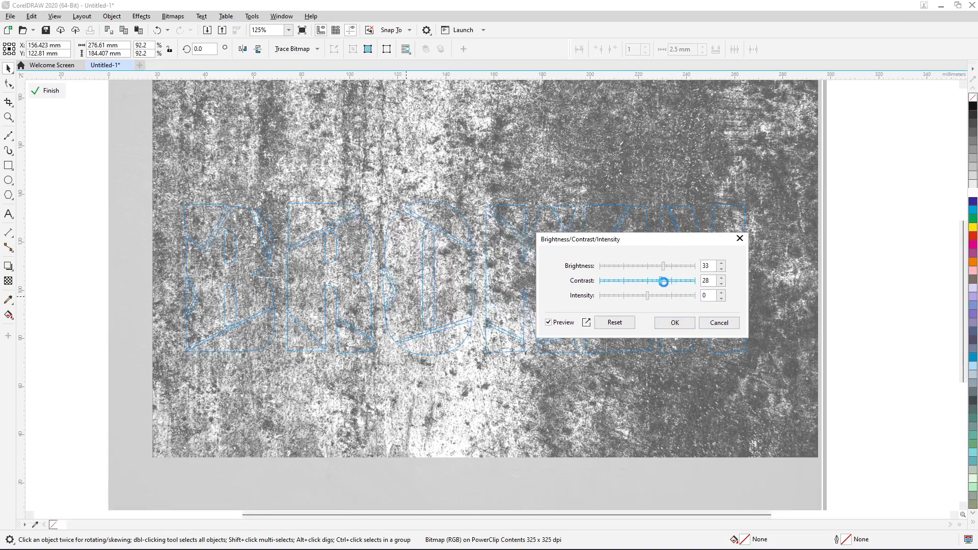
left_click_drag(667, 269, 671, 266)
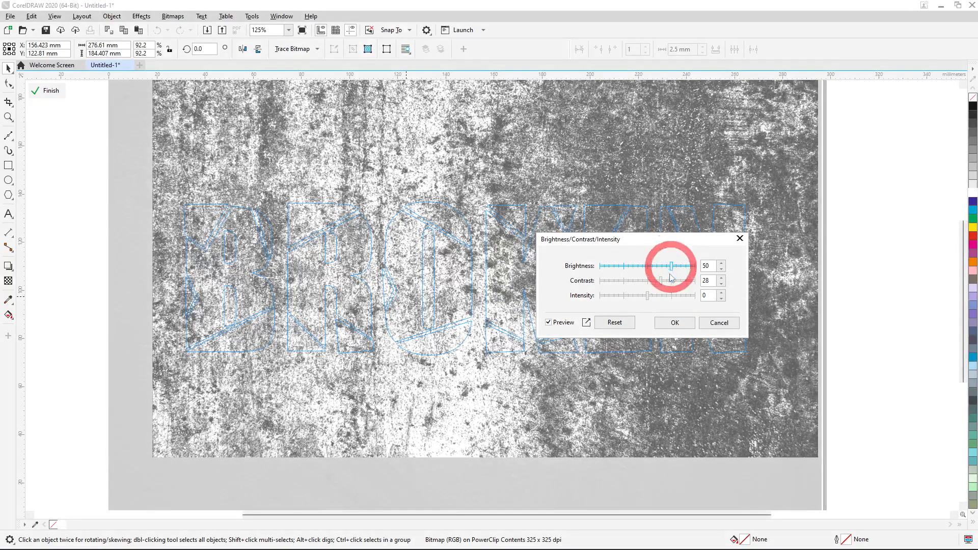
left_click(656, 296)
left_click(674, 322)
left_click(771, 331, "ctrl")
scroll(560, 247, "down", 2)
scroll(420, 275, "up", 2)
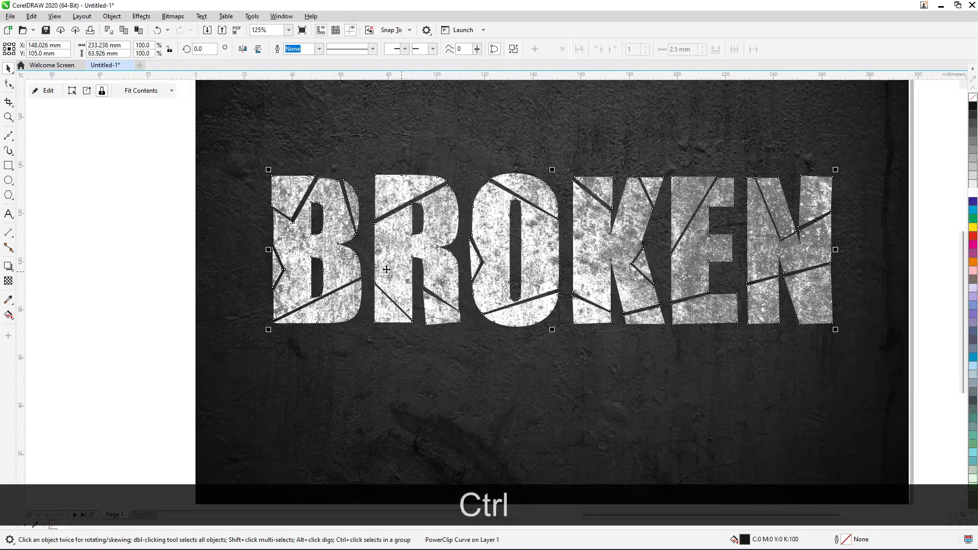
scroll(369, 271, "down", 2)
scroll(371, 277, "up", 2)
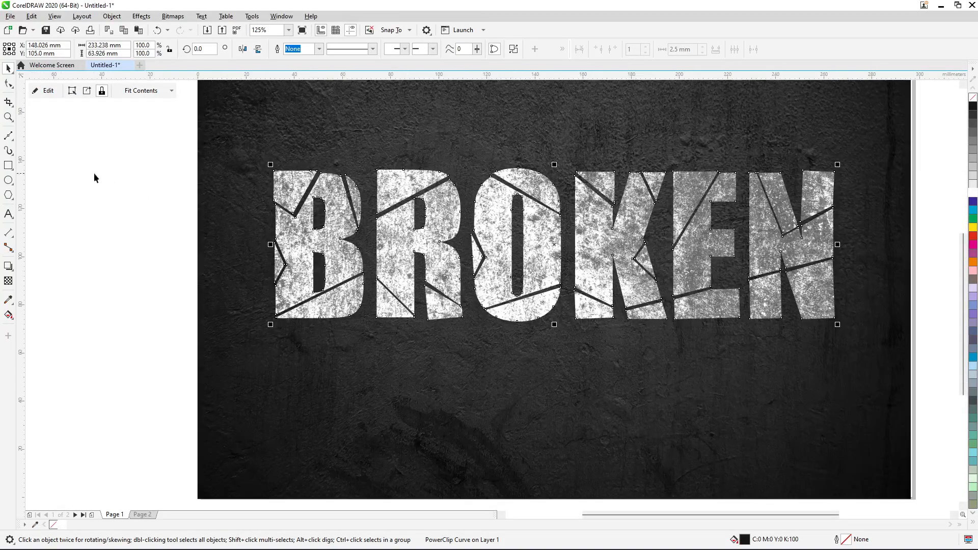
Step: Add a Flat Bottom Left drop shadow to the BROKEN lettering and shorten its offset to about -4.3 mm by -7.1 mm
left_click(10, 266)
left_click(28, 49)
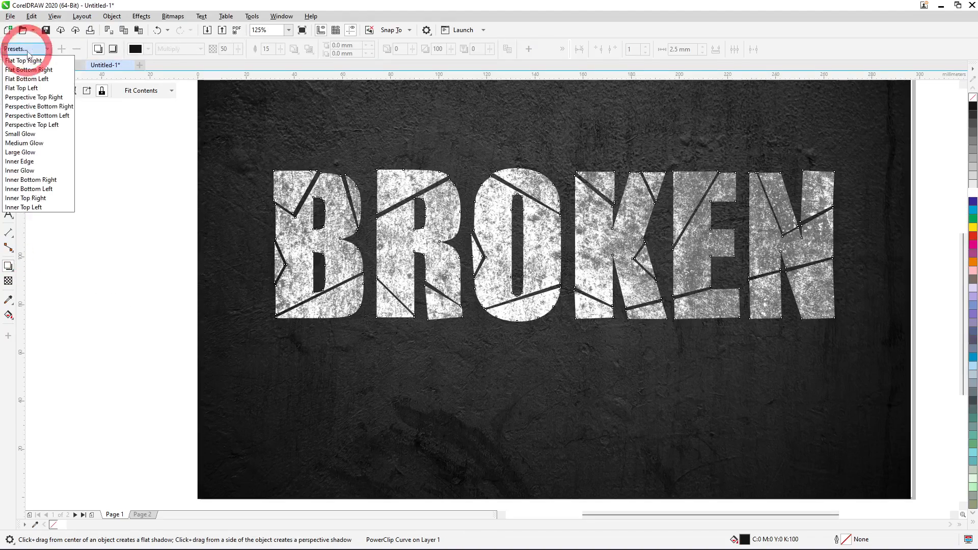
left_click(33, 80)
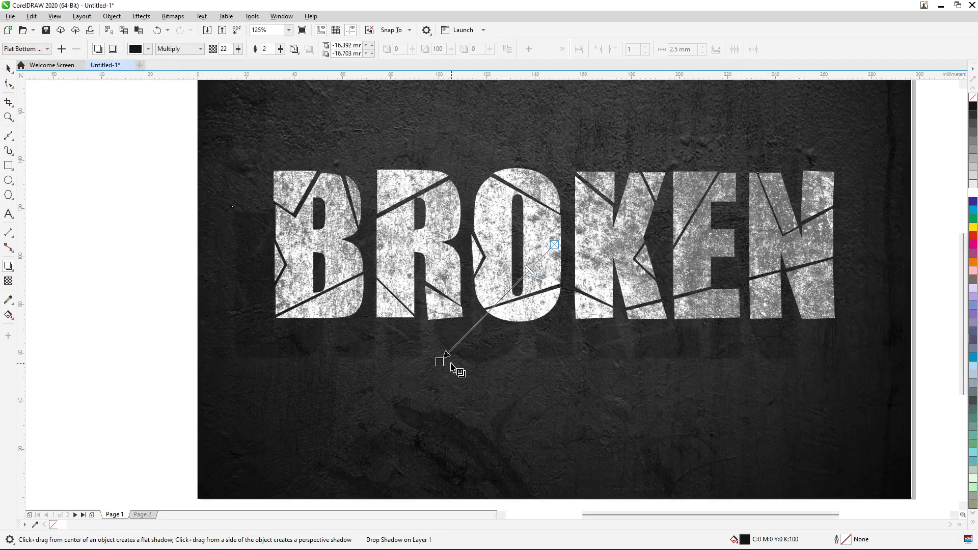
left_click_drag(438, 363, 497, 339)
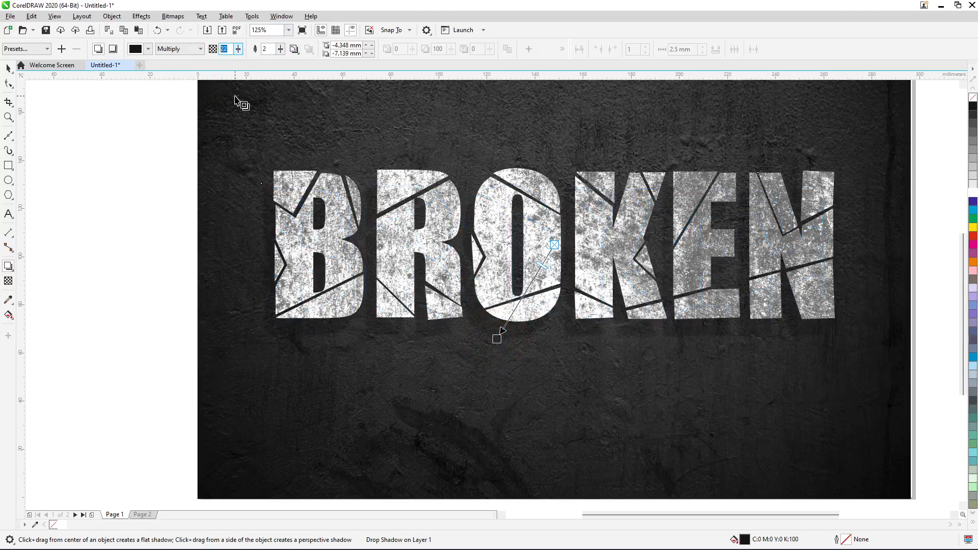
Step: Set the lettering's drop shadow opacity to 40 and its feathering to 10
type("40")
key("Tab")
type("10")
key("Return")
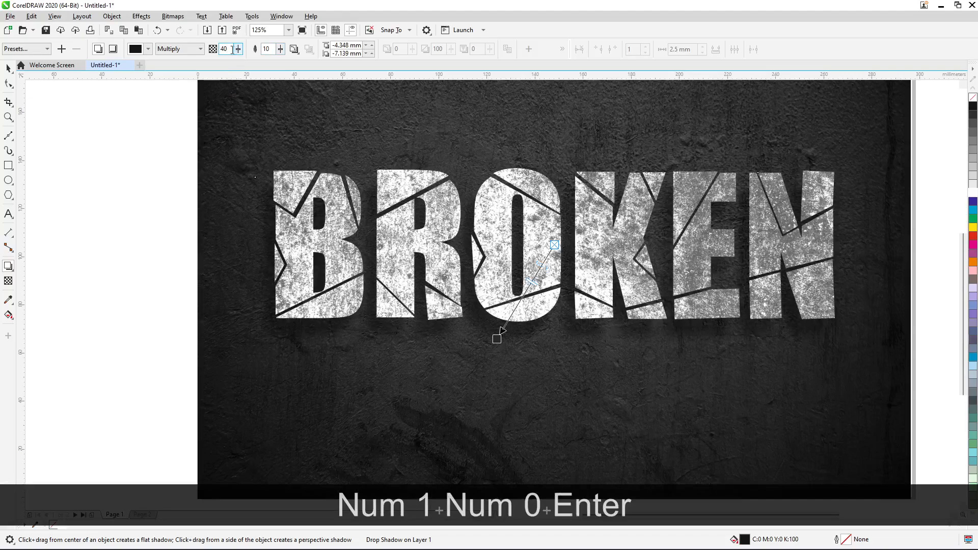
Step: Darken the lettering's drop shadow by raising its opacity to 60 and then 70
type("60")
key("Return")
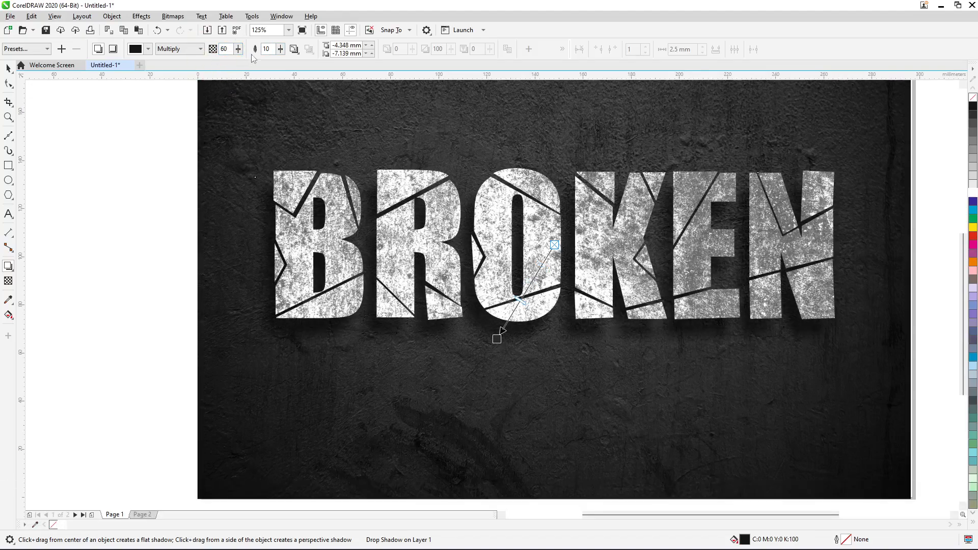
double_click(224, 49)
type("70")
key("Return")
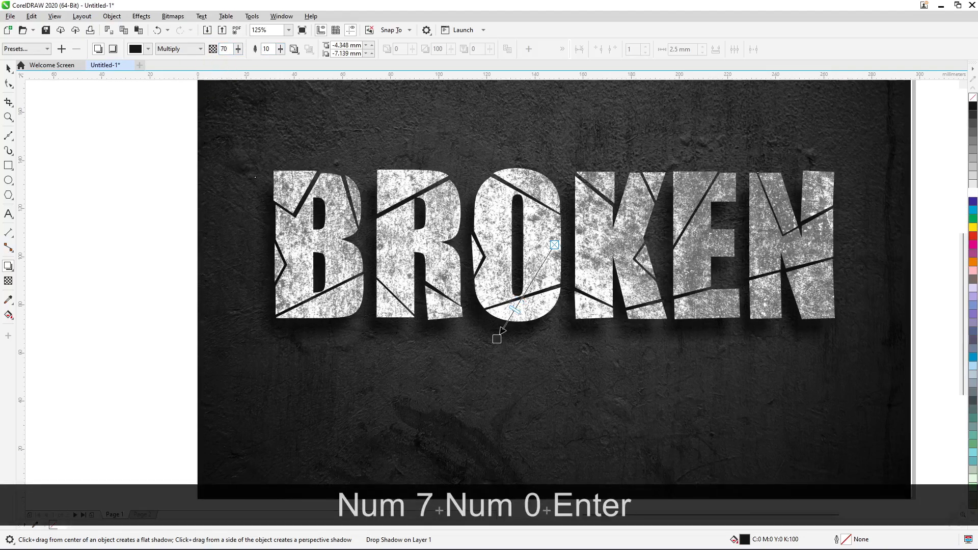
scroll(378, 254, "down", 1)
scroll(392, 244, "up", 1)
Step: Move the shadowed BROKEN lettering slightly down on the wall and preview the whole design in full screen
key("ctrl+space")
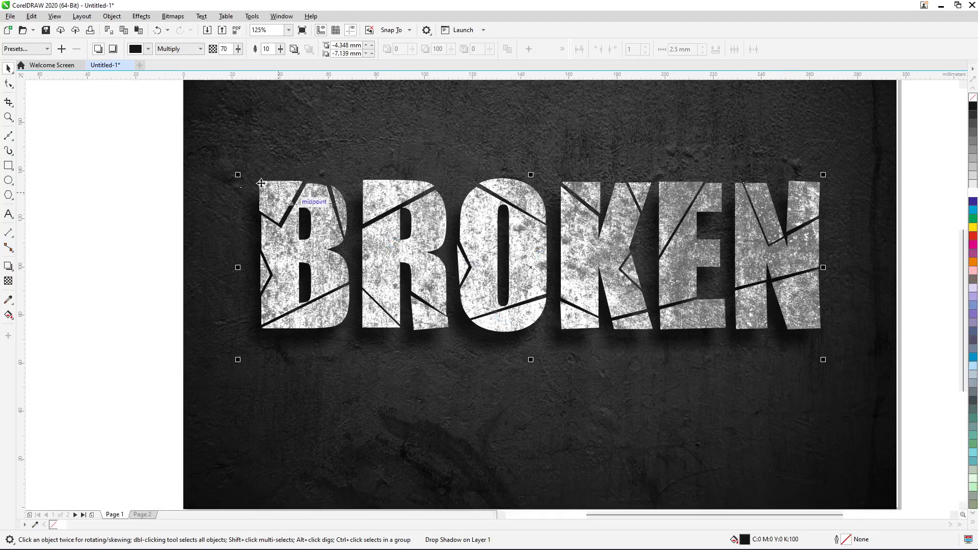
left_click_drag(146, 126, 864, 445)
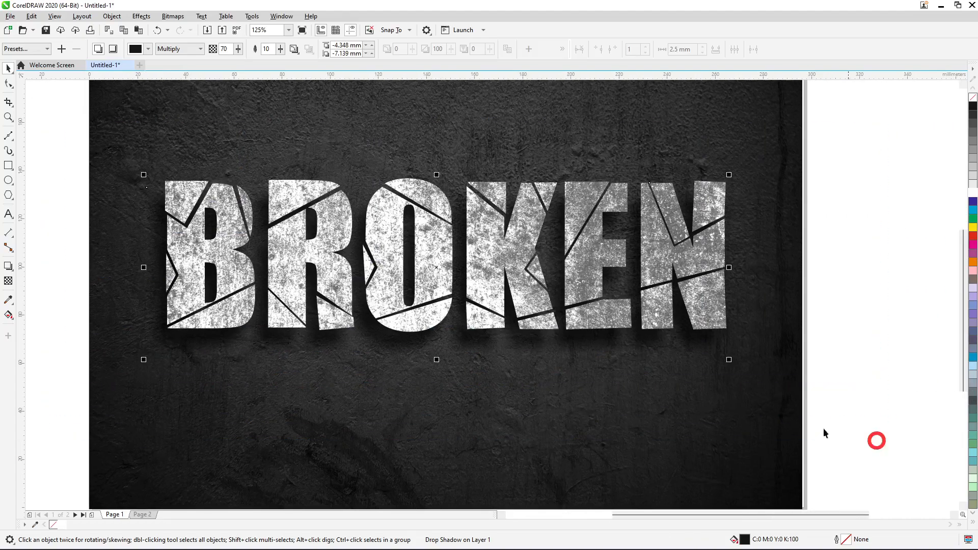
left_click_drag(489, 236, 487, 247)
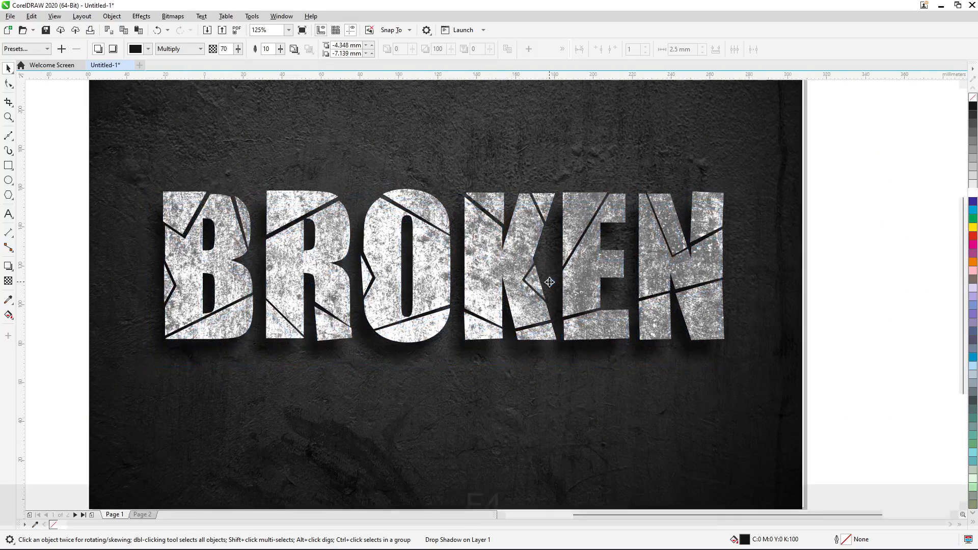
key("F4")
key("F9")
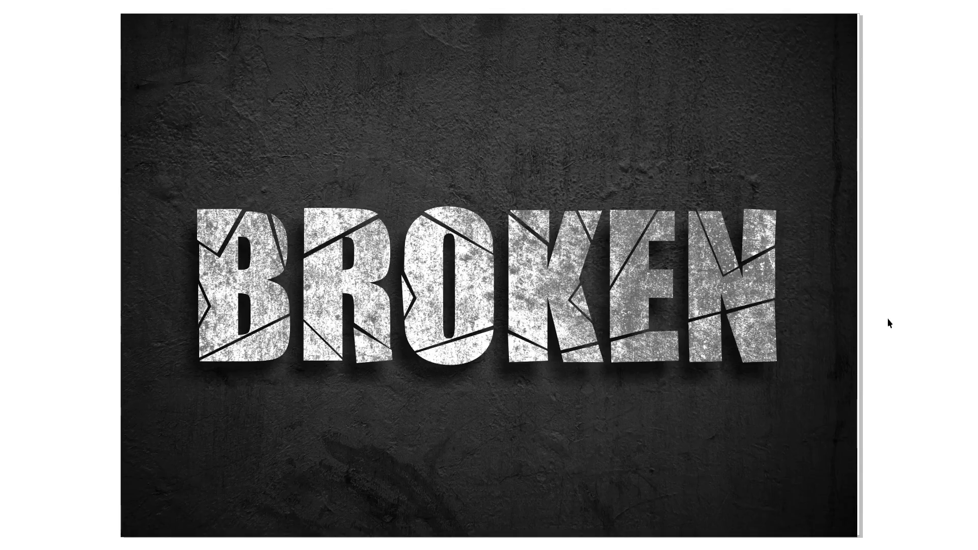